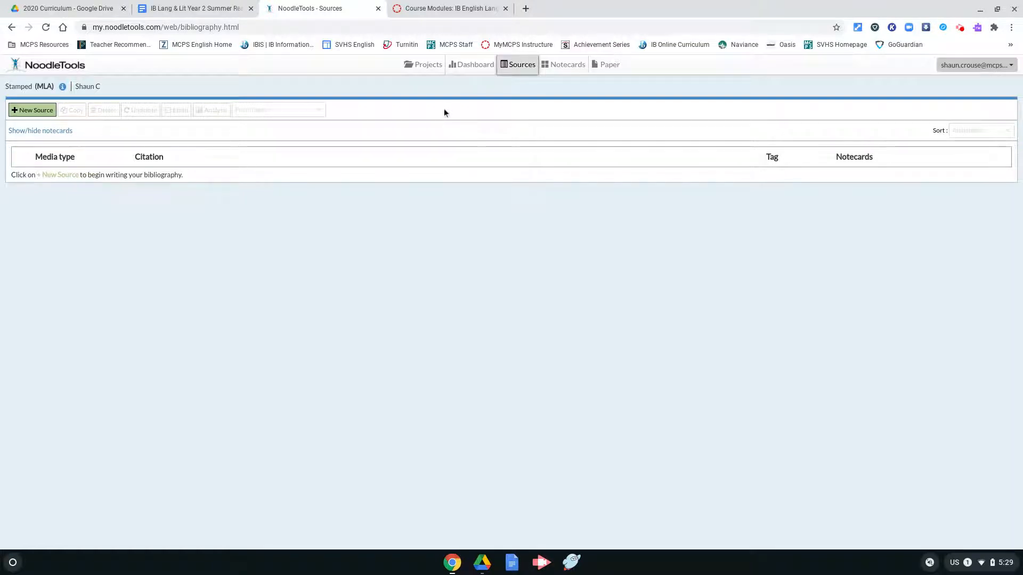
- Open the source list of the Stamped project from the project overview
{"action": "left_click", "coordinate": [429, 70]}
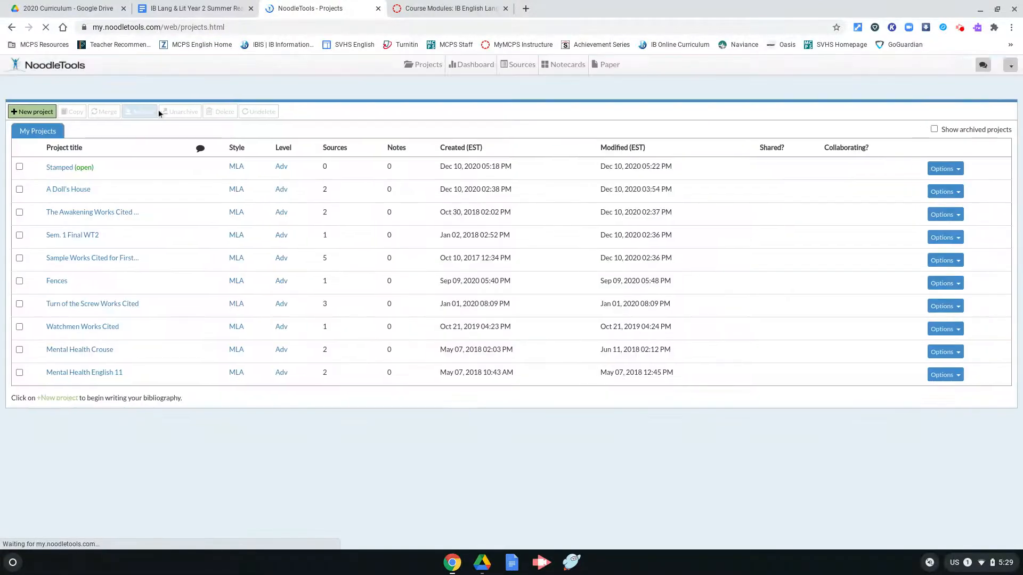
{"action": "left_click", "coordinate": [59, 168]}
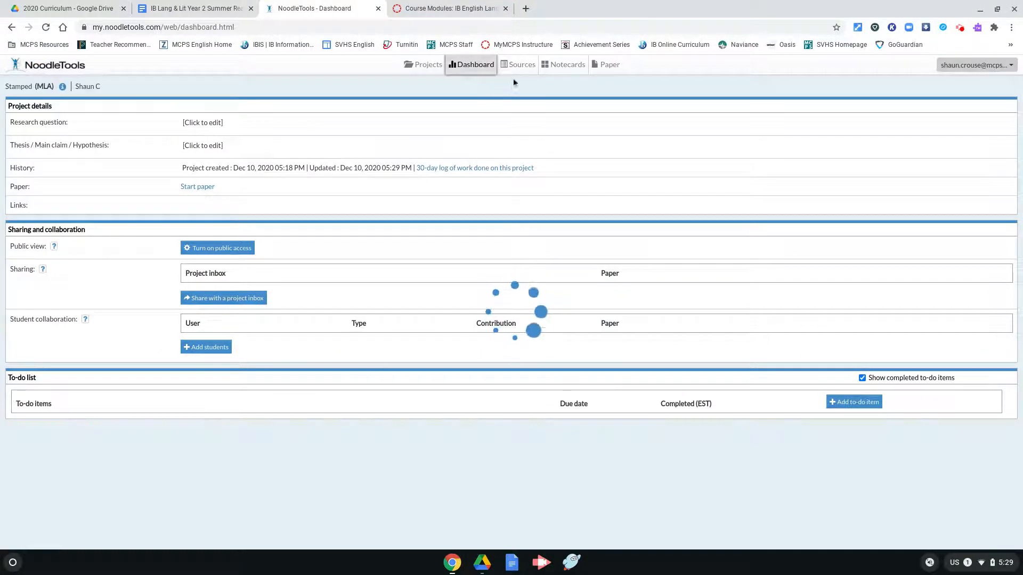
{"action": "left_click", "coordinate": [520, 69]}
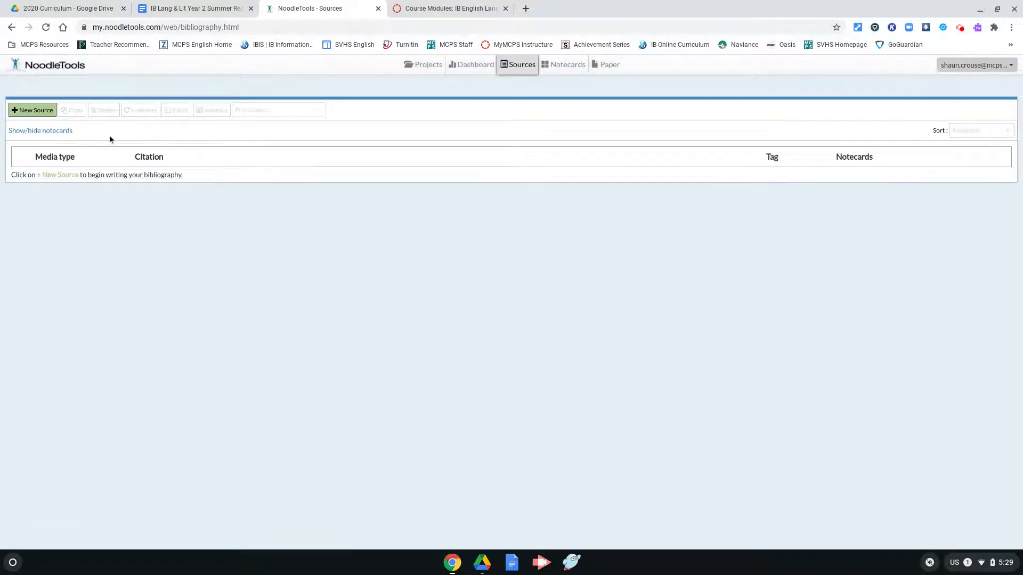
- Start a new citation for a sound recording (CD, record, etc.) accessed on a website
{"action": "left_click", "coordinate": [32, 110]}
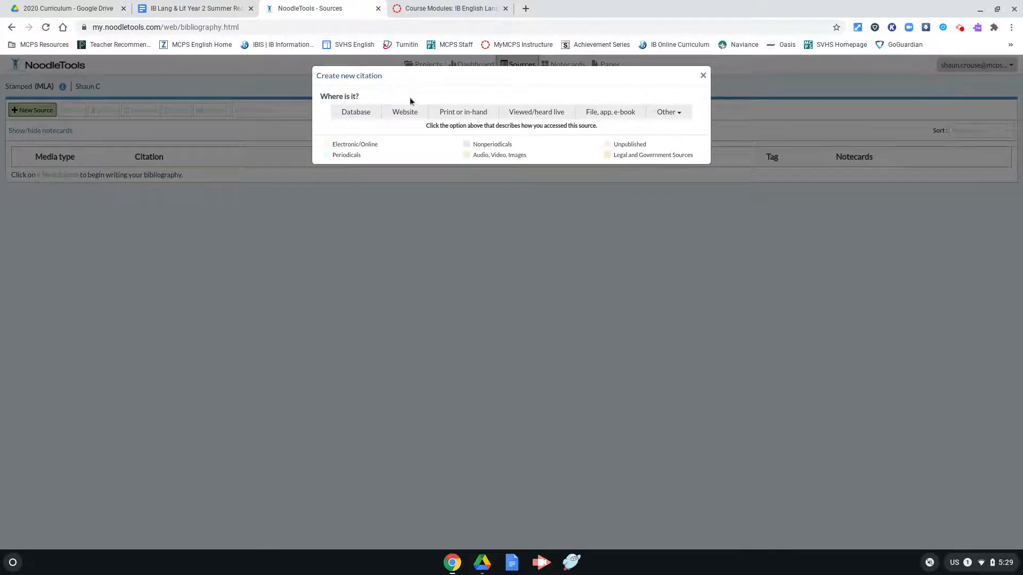
{"action": "left_click", "coordinate": [402, 117]}
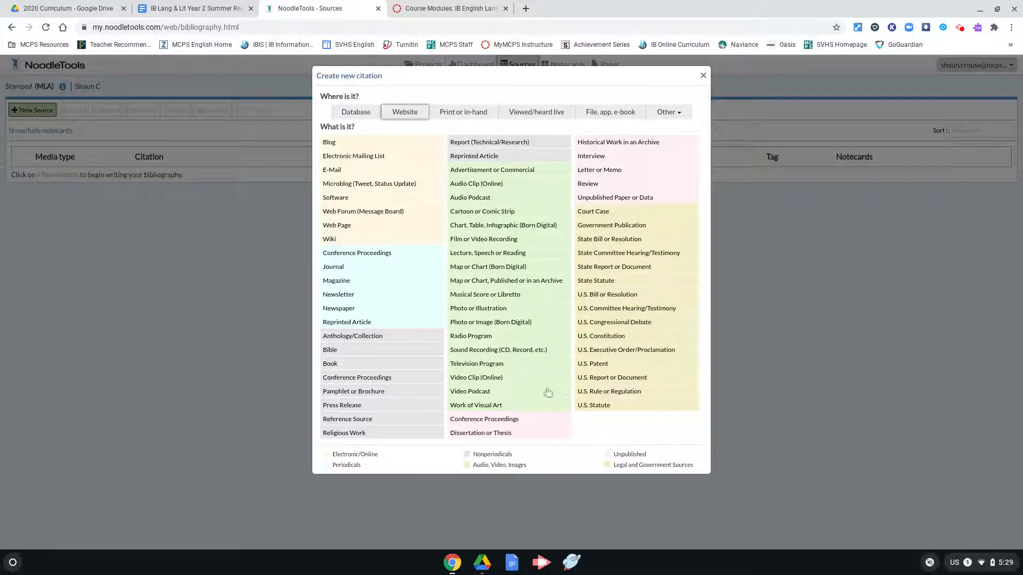
{"action": "left_click", "coordinate": [555, 351]}
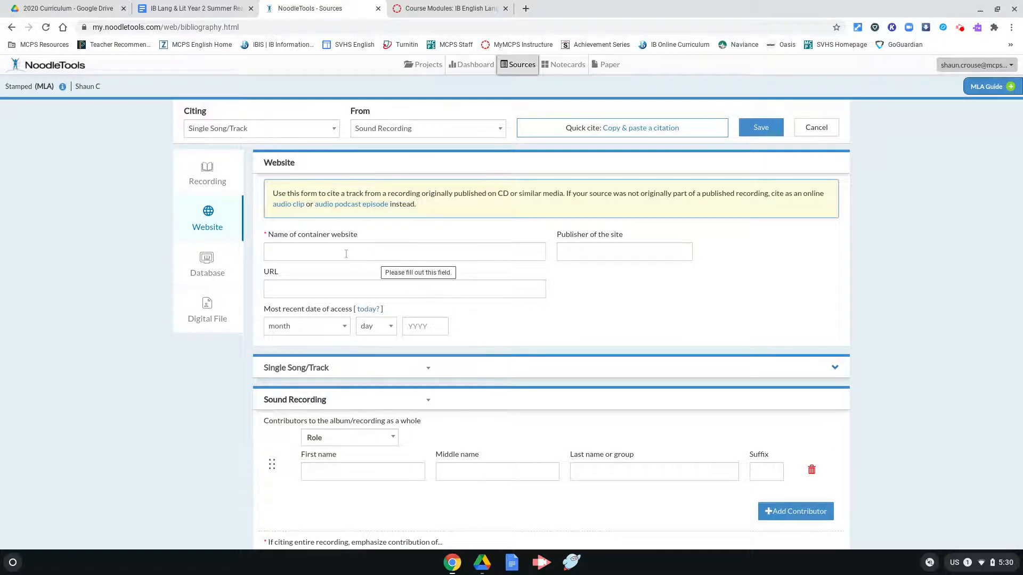
- Enter Spotify as the name of the container website
{"action": "left_click", "coordinate": [347, 254]}
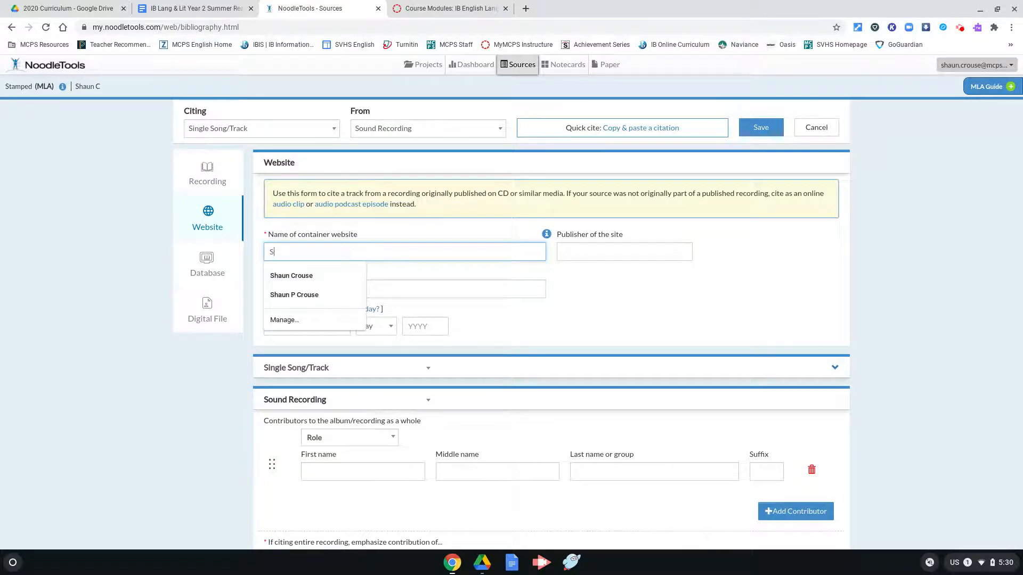
{"action": "type", "text": "Spotify"}
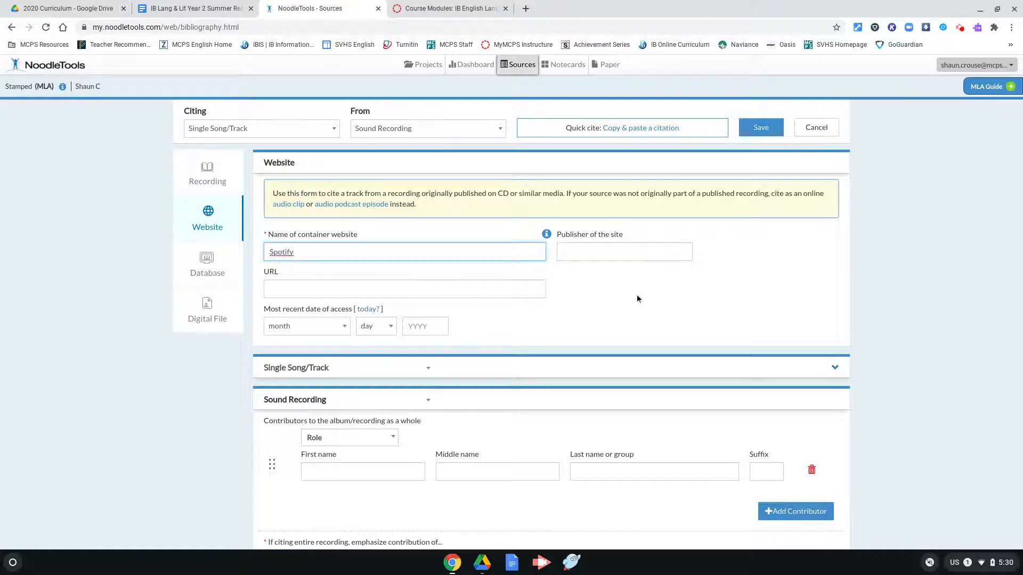
{"action": "left_click", "coordinate": [611, 299]}
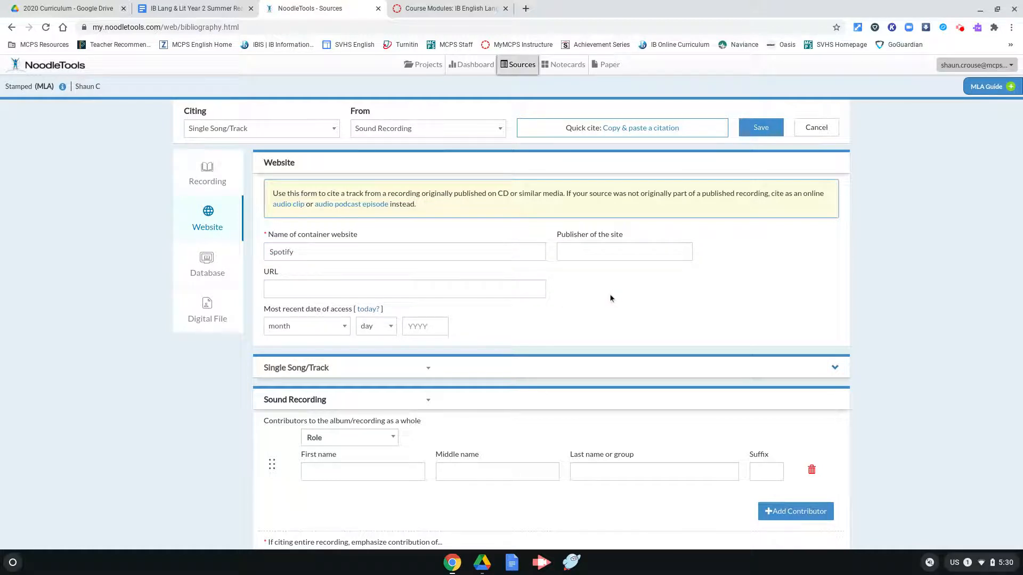
- Switch to the Canvas course modules and open the IB Summer Reading HW Submission assignment
{"action": "left_click", "coordinate": [341, 289]}
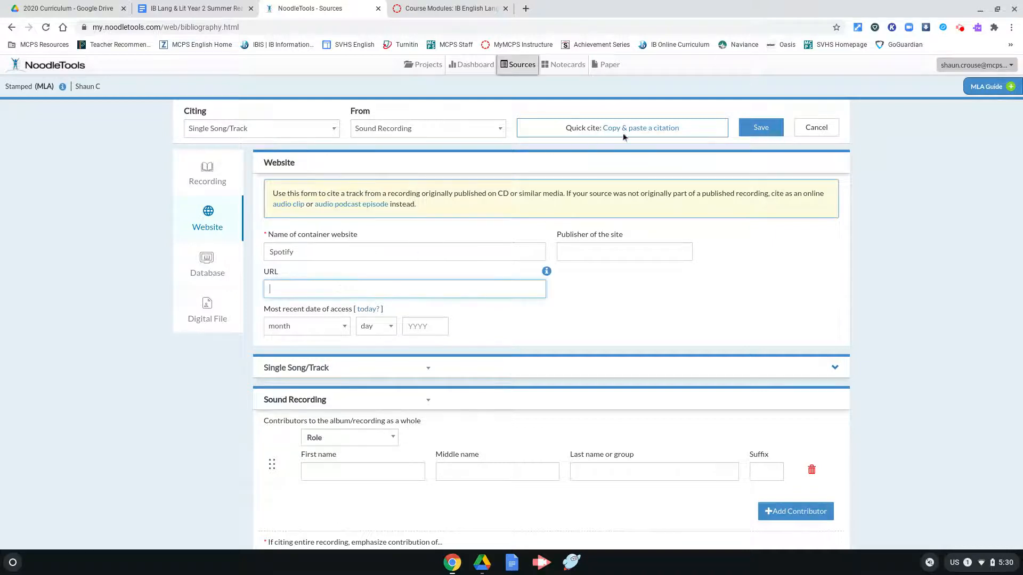
{"action": "left_click", "coordinate": [436, 10]}
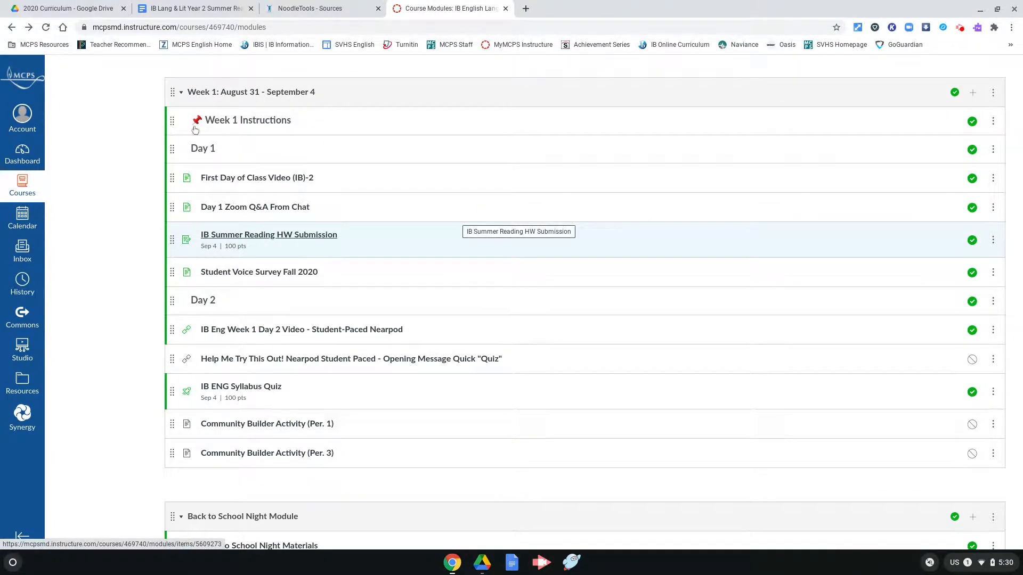
{"action": "left_click", "coordinate": [272, 240]}
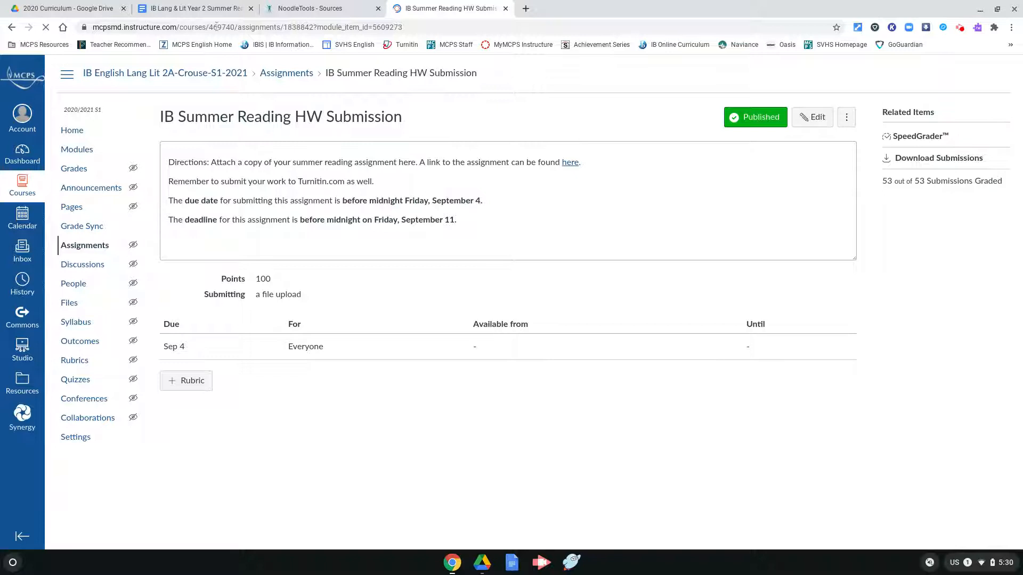
- Copy the "listen for free on Spotify" link address from the summer reading document and paste it into the NoodleTools citation's URL
{"action": "left_click", "coordinate": [203, 8]}
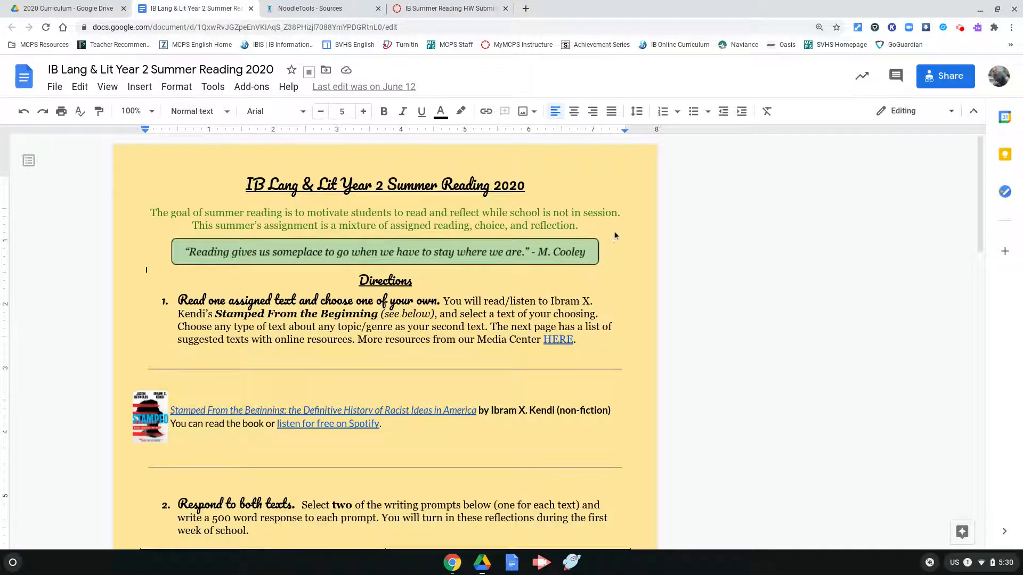
{"action": "left_click", "coordinate": [337, 426]}
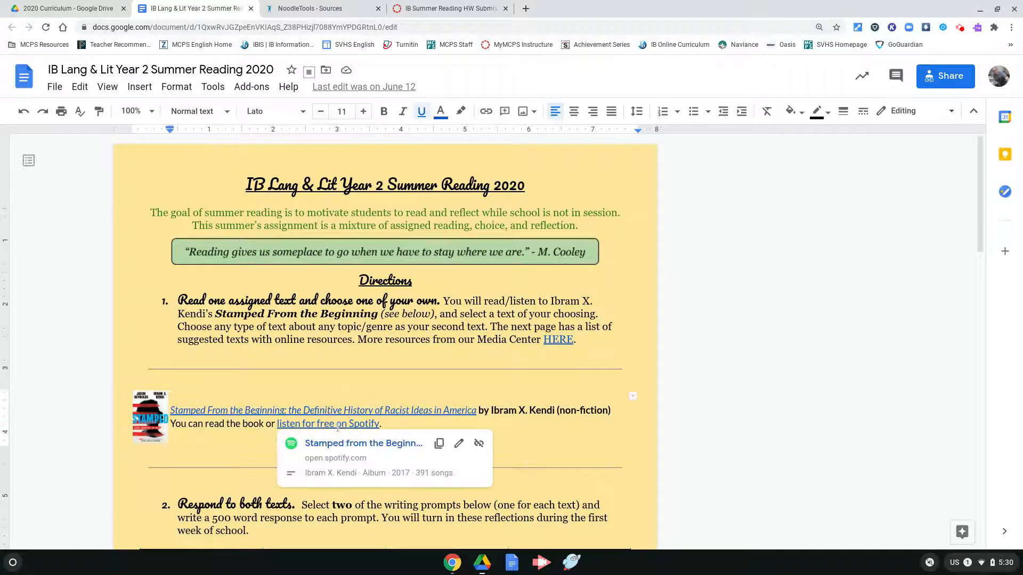
{"action": "left_click", "coordinate": [440, 445]}
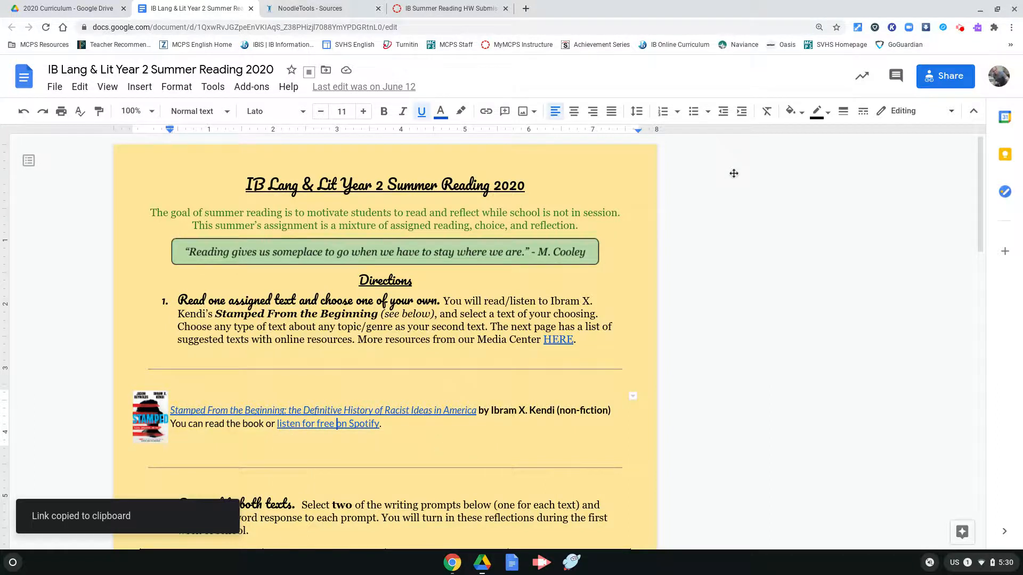
{"action": "left_click", "coordinate": [322, 9]}
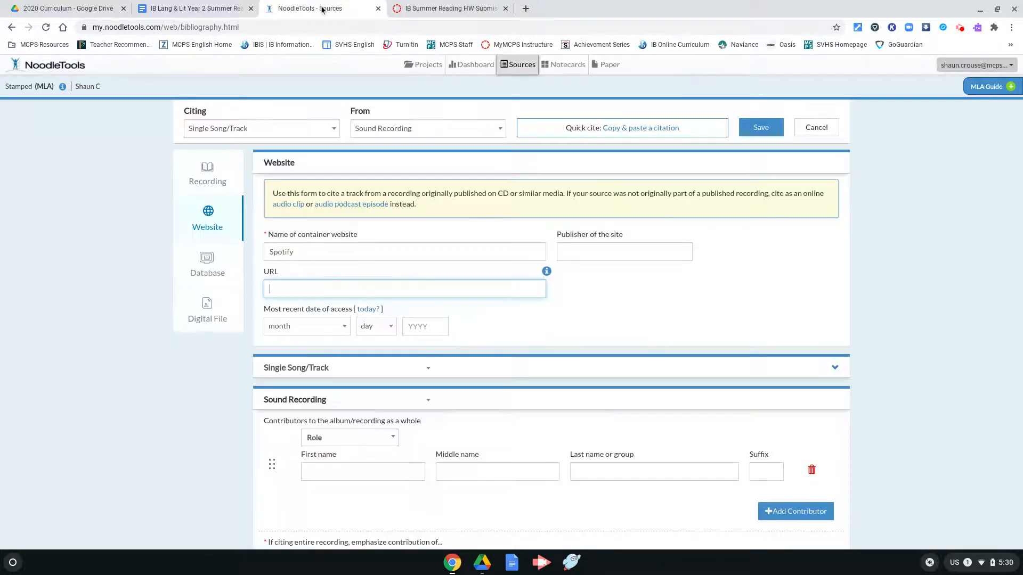
{"action": "left_click", "coordinate": [328, 288]}
{"action": "key", "text": "ctrl+v"}
{"action": "left_click", "coordinate": [673, 310]}
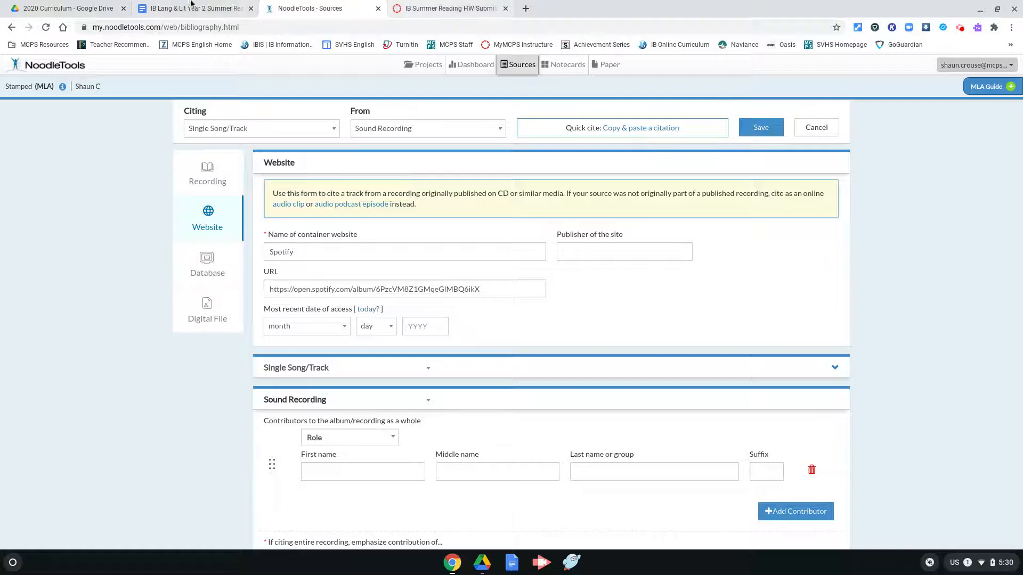
- Check the summer reading document and the Canvas assignment page for the assignment's due date, and return to the citation in NoodleTools
{"action": "left_click", "coordinate": [230, 5]}
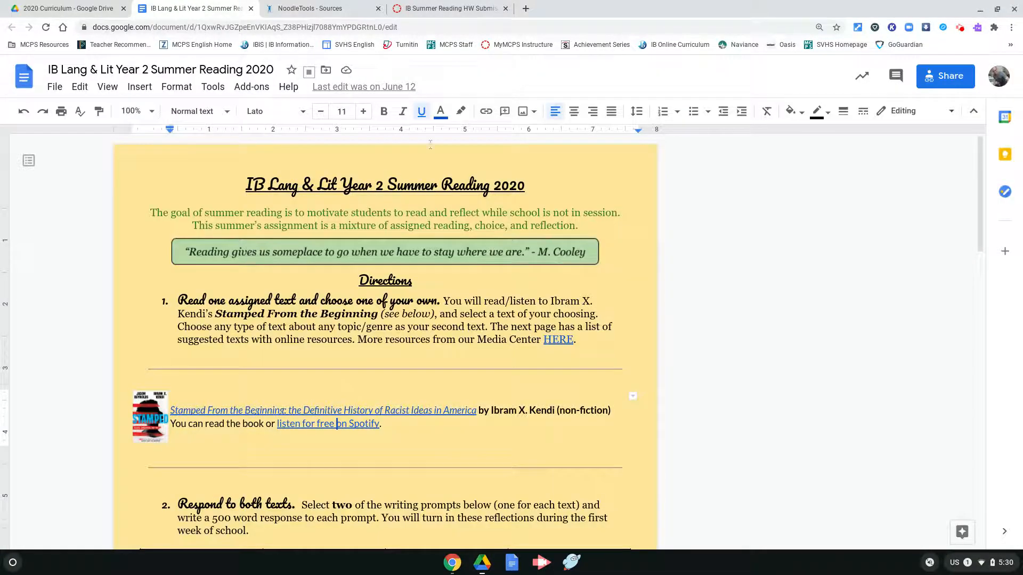
{"action": "left_click", "coordinate": [420, 8]}
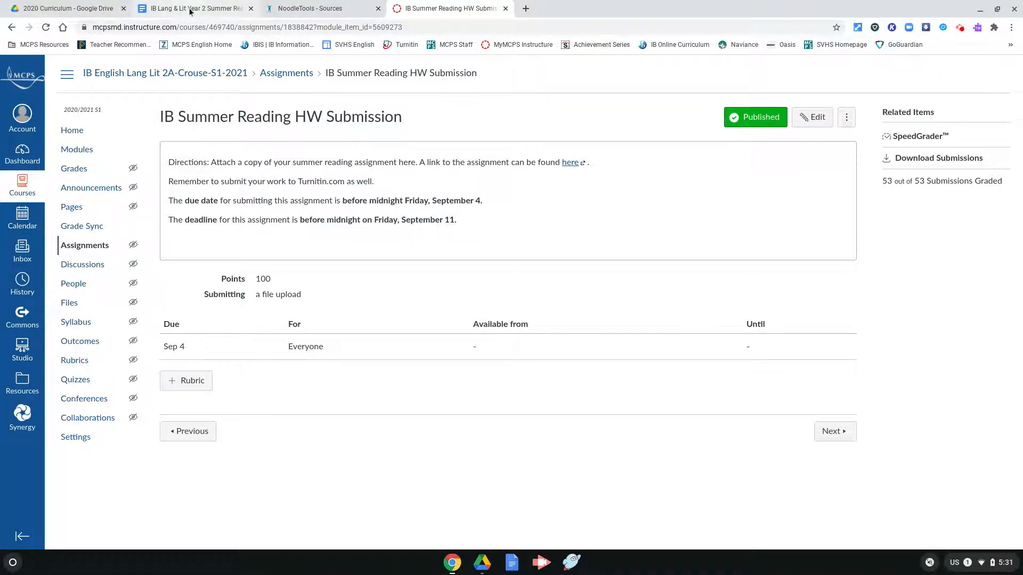
{"action": "left_click", "coordinate": [286, 10]}
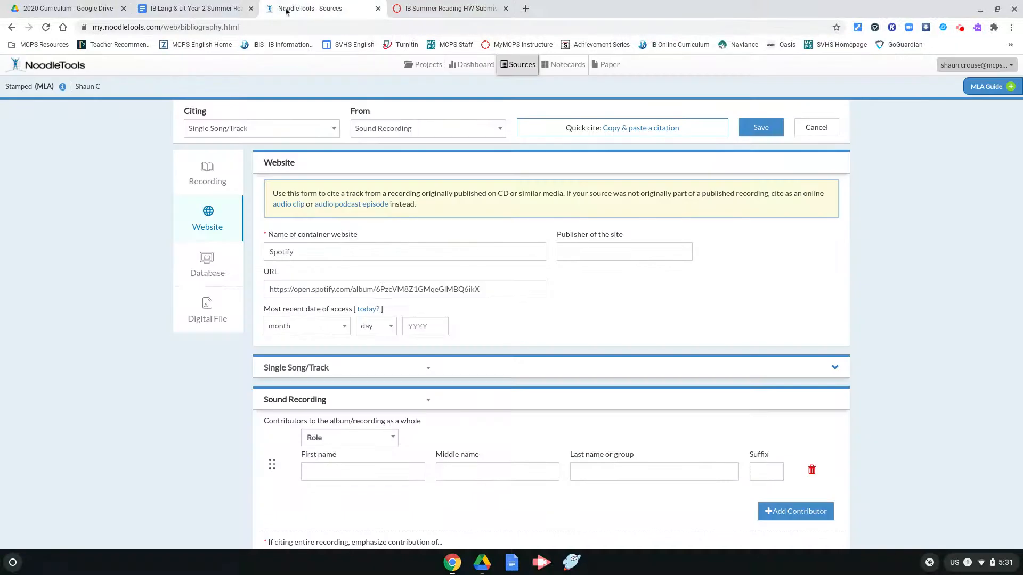
- Set the website's most recent date of access to September 4, 2020
{"action": "left_click", "coordinate": [338, 326]}
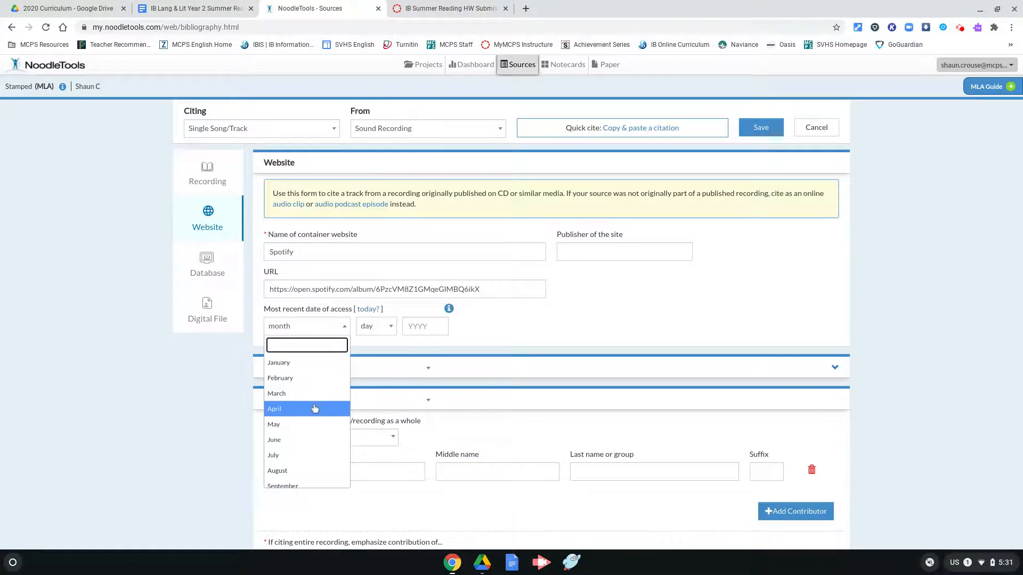
{"action": "scroll", "coordinate": [313, 408], "scroll_direction": "down", "scroll_amount": 2}
{"action": "left_click", "coordinate": [301, 434]}
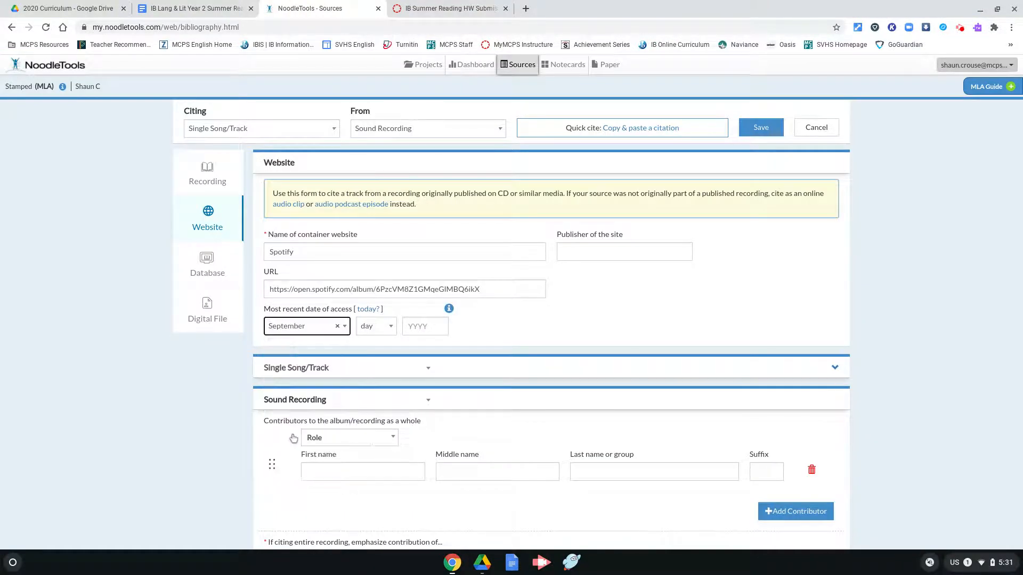
{"action": "left_click", "coordinate": [388, 326]}
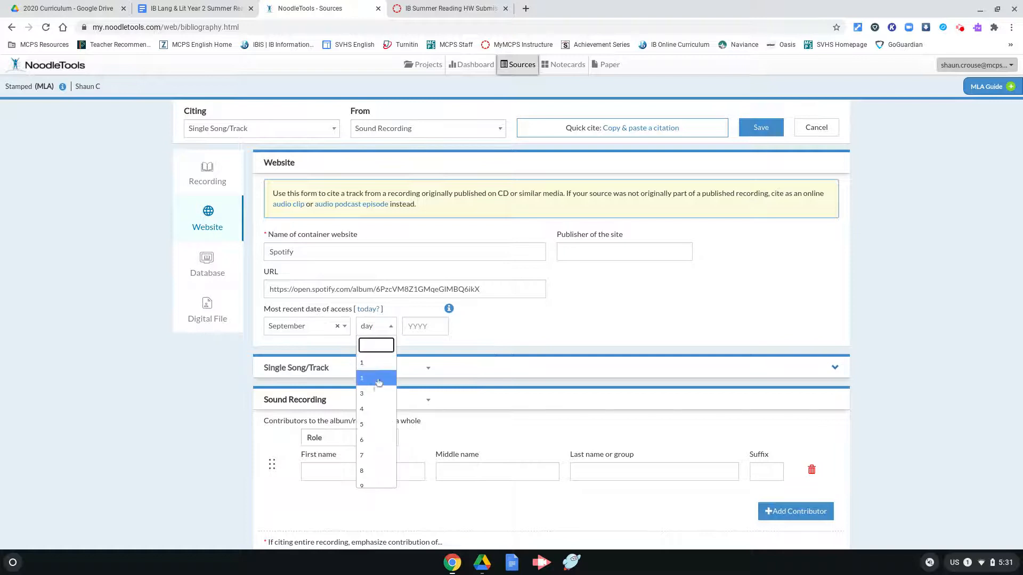
{"action": "left_click", "coordinate": [362, 409]}
{"action": "left_click", "coordinate": [424, 327]}
{"action": "type", "text": "2020"}
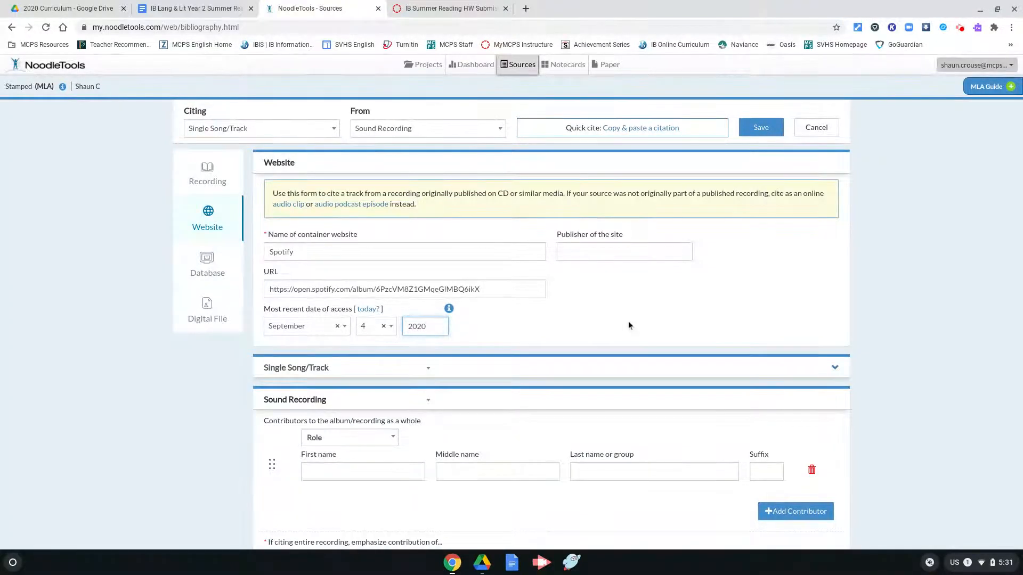
{"action": "left_click", "coordinate": [629, 323]}
- Add Ibram X Kendi as the sound recording's contributor with the role Author, splitting the name into first, middle and last name
{"action": "scroll", "coordinate": [603, 297], "scroll_direction": "down", "scroll_amount": 4}
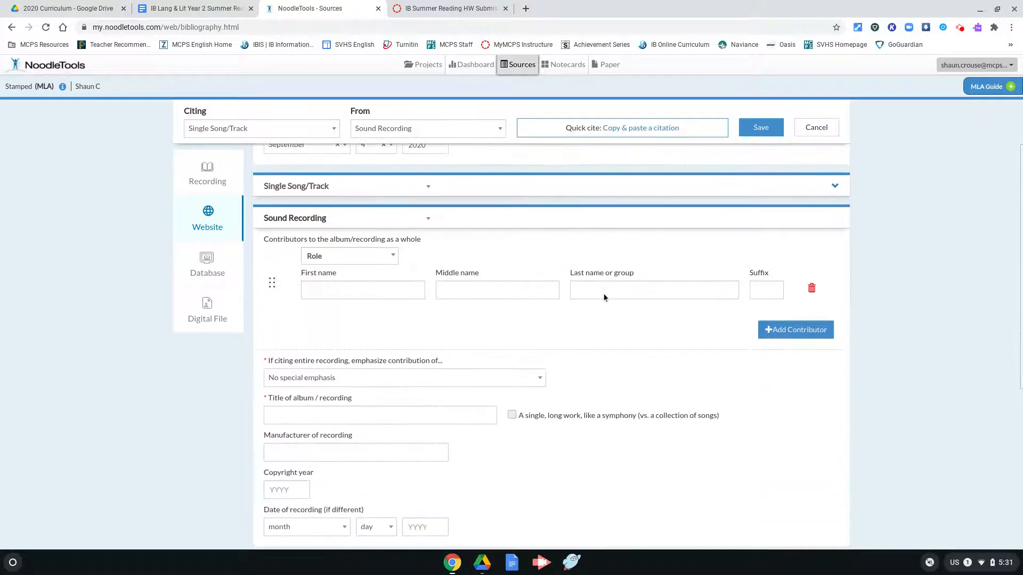
{"action": "scroll", "coordinate": [524, 218], "scroll_direction": "down", "scroll_amount": 1}
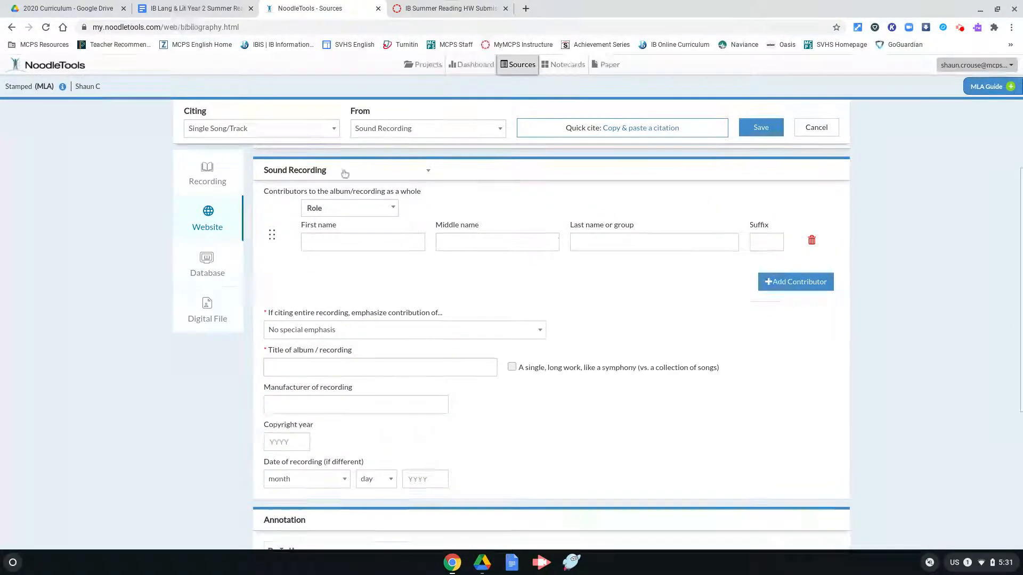
{"action": "left_click", "coordinate": [387, 210]}
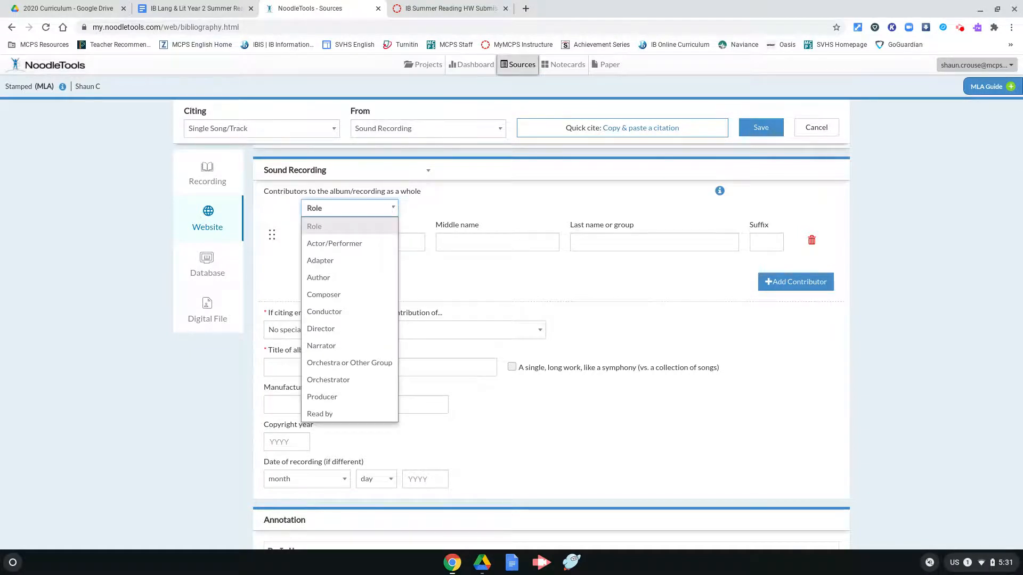
{"action": "left_click", "coordinate": [324, 278]}
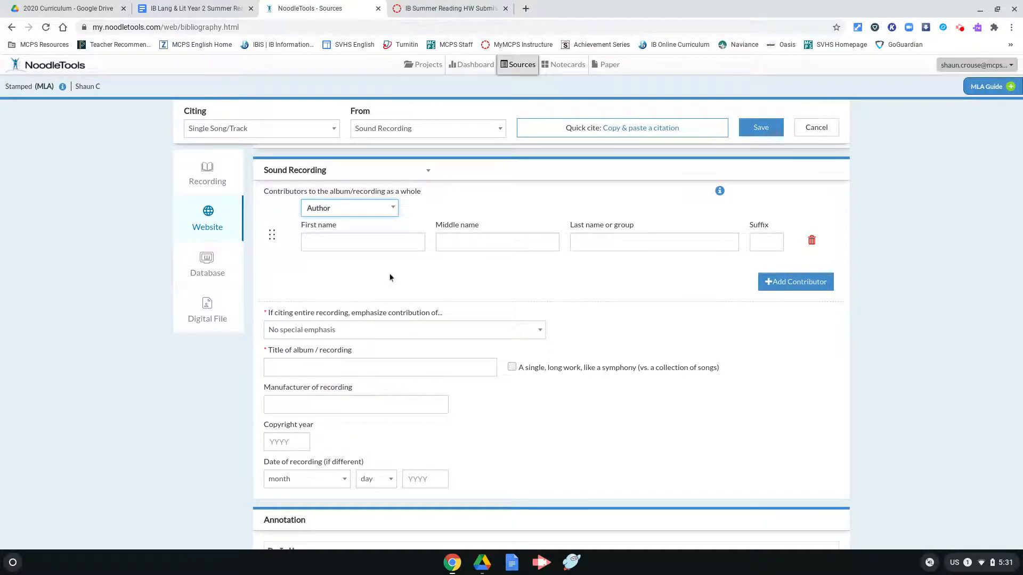
{"action": "left_click", "coordinate": [357, 243]}
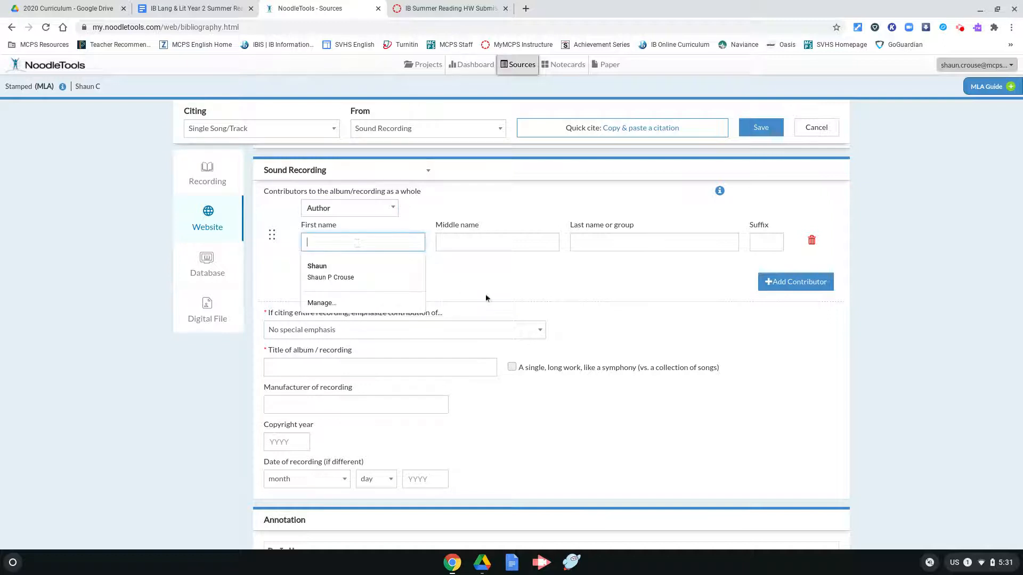
{"action": "type", "text": "Ibram"}
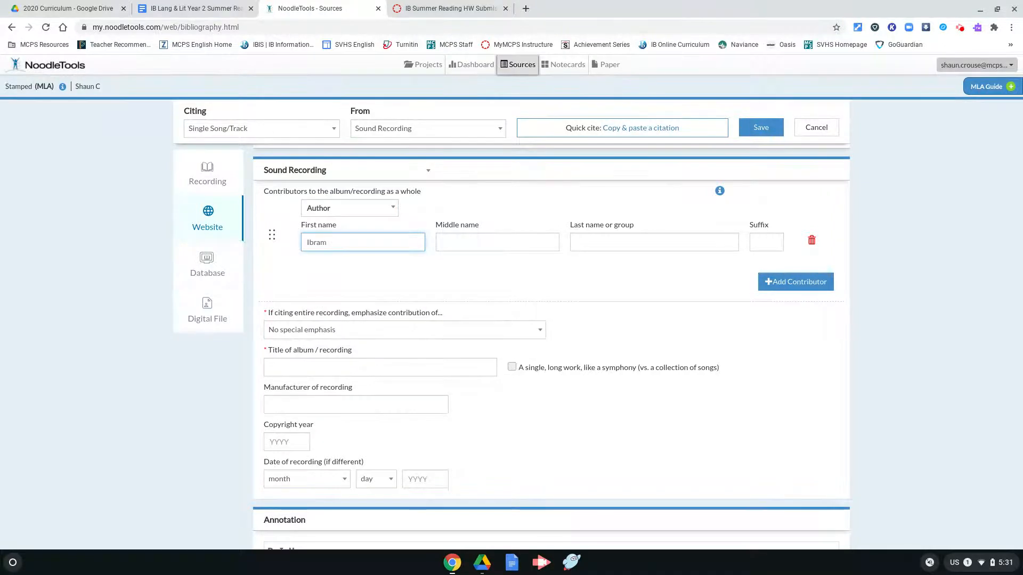
{"action": "key", "text": "Tab"}
{"action": "type", "text": "X"}
{"action": "key", "text": "Tab"}
{"action": "type", "text": "Kendi"}
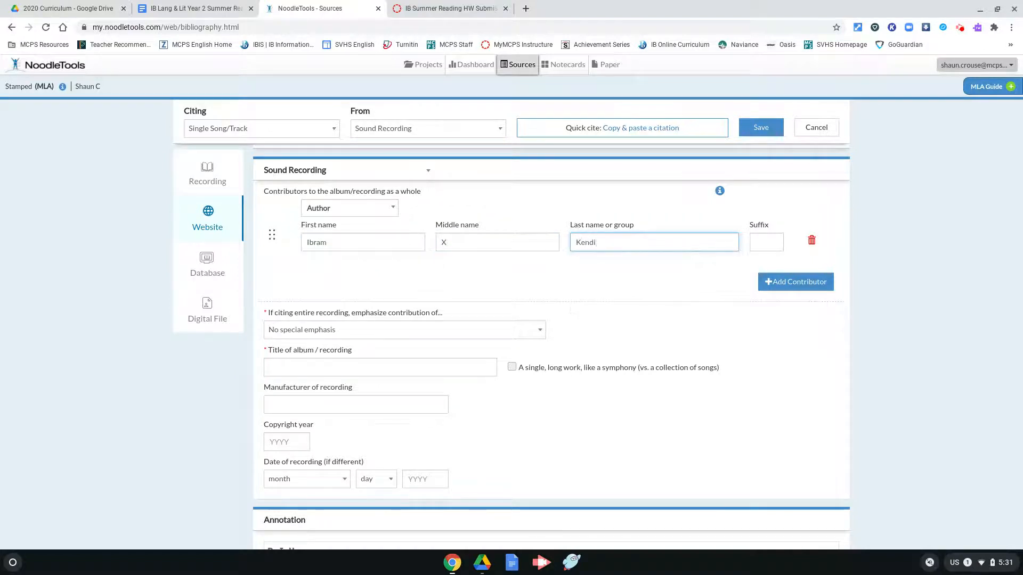
{"action": "left_click", "coordinate": [670, 289]}
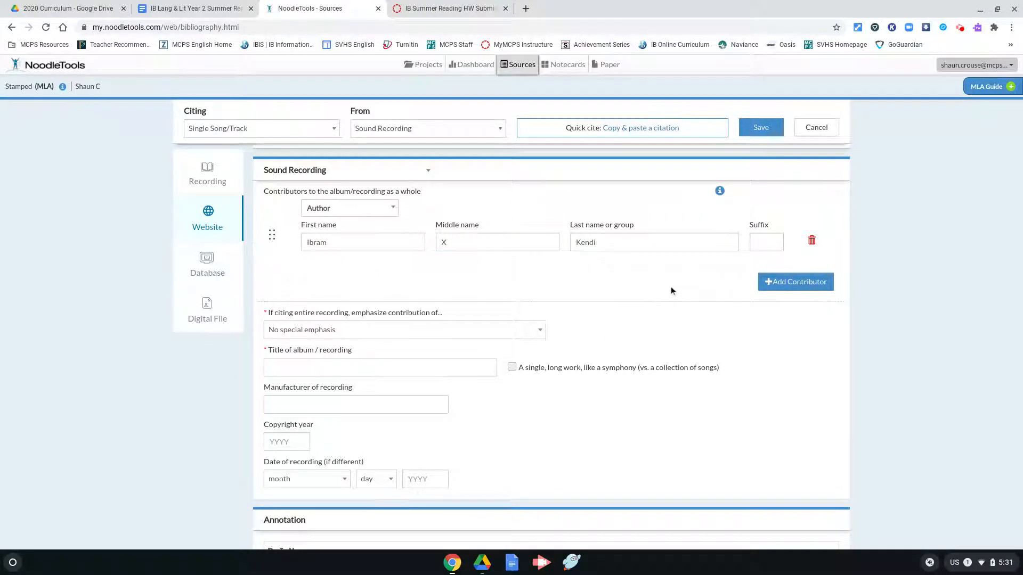
{"action": "scroll", "coordinate": [671, 286], "scroll_direction": "down", "scroll_amount": 2}
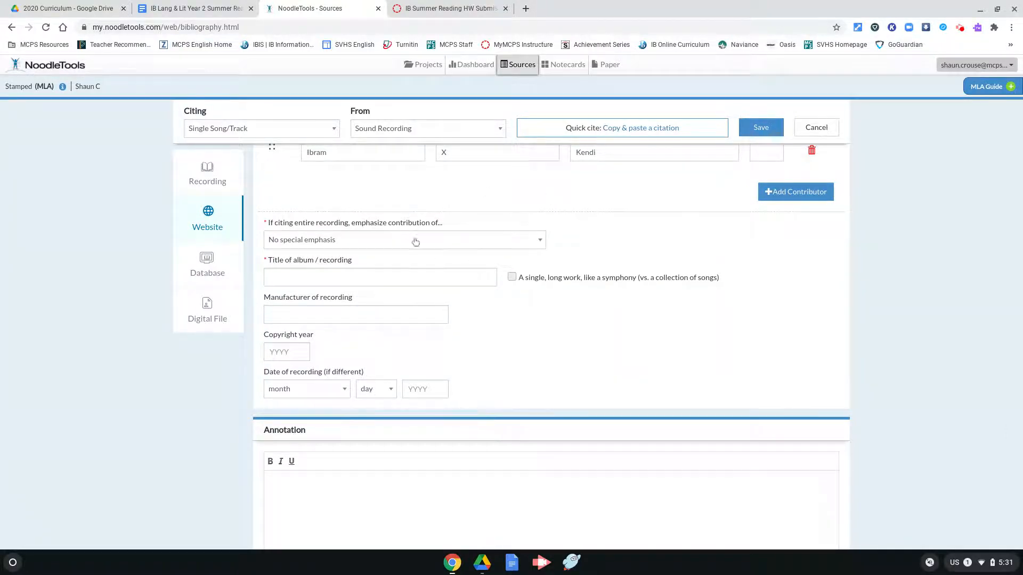
{"action": "scroll", "coordinate": [637, 257], "scroll_direction": "up", "scroll_amount": 1}
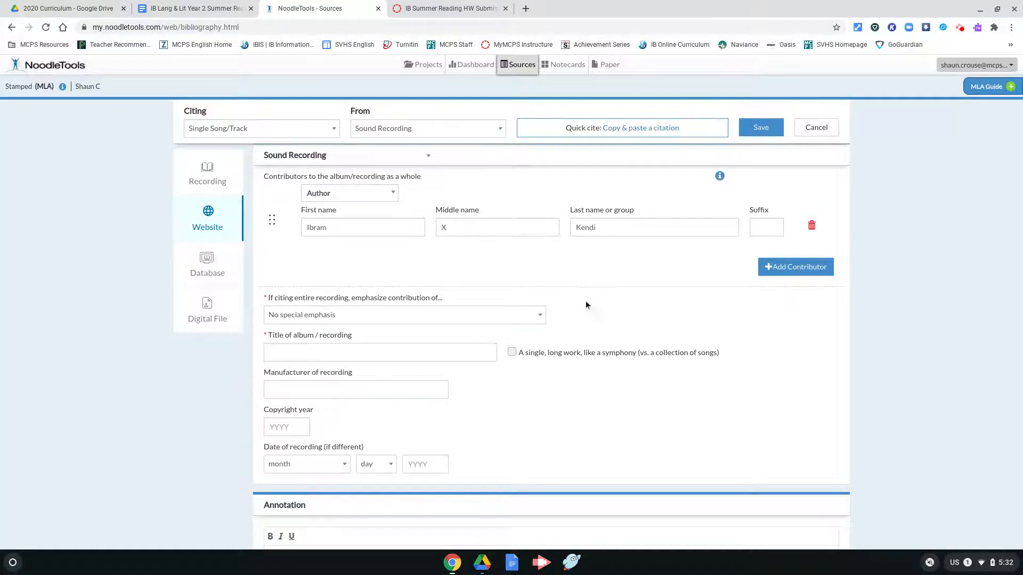
{"action": "scroll", "coordinate": [596, 300], "scroll_direction": "down", "scroll_amount": 1}
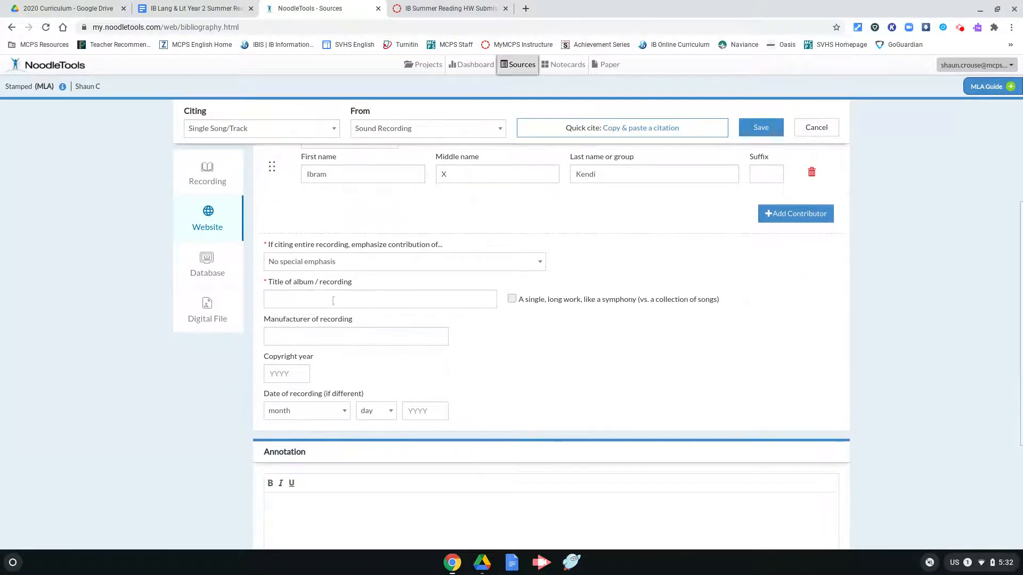
- Enter "Stamped from the Beginning:" as the title of the album/recording, with "from" in lowercase
{"action": "left_click", "coordinate": [314, 301]}
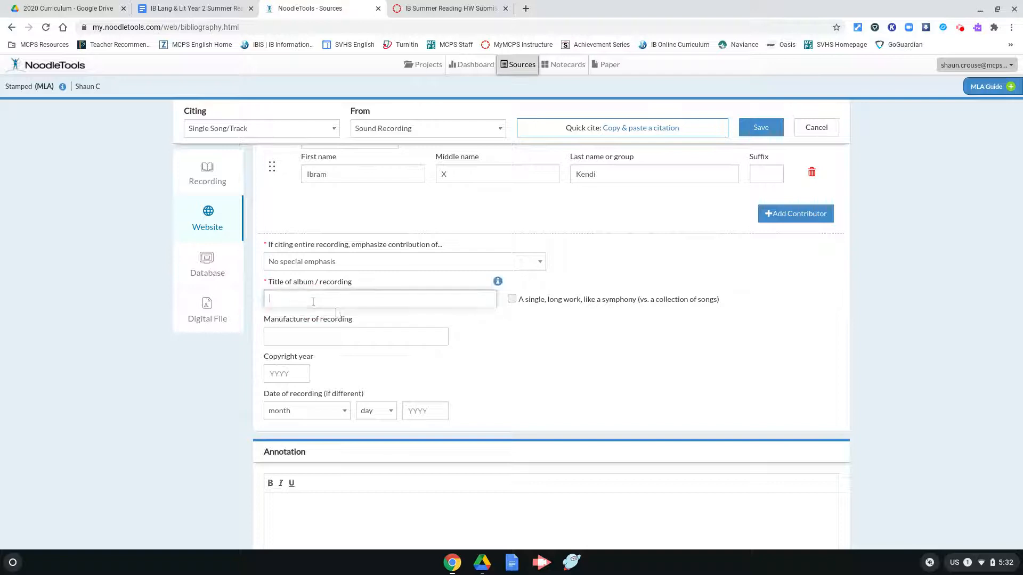
{"action": "type", "text": "Stamped From the Beginning:"}
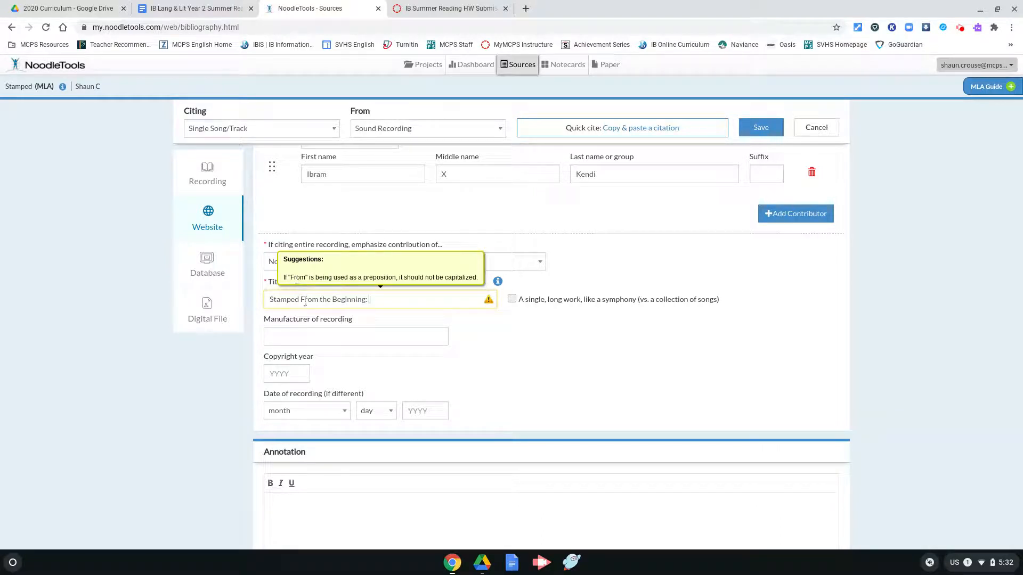
{"action": "key", "text": "BackSpace"}
{"action": "type", "text": "f"}
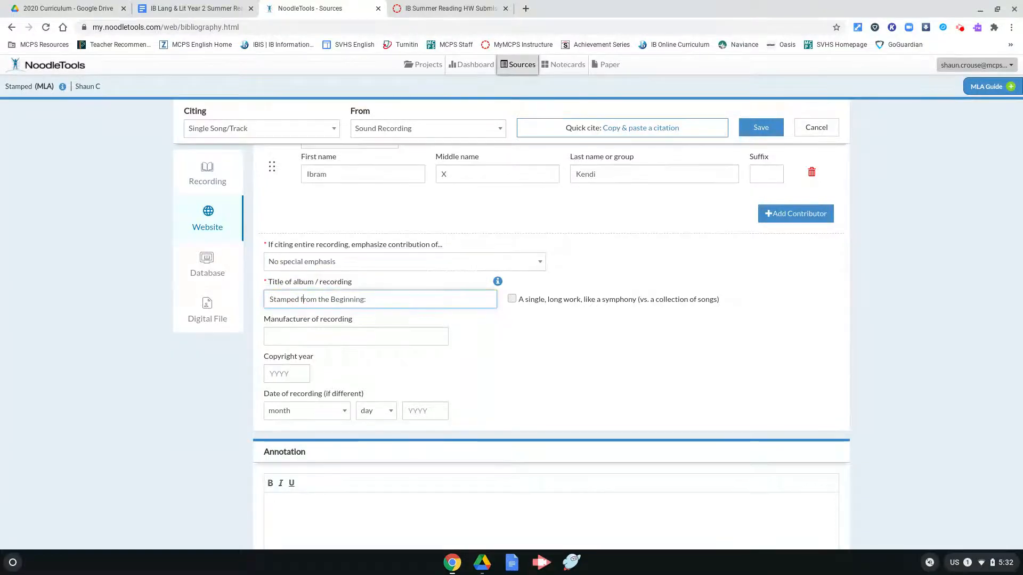
- Copy the subtitle "the Definitive History of Racist Ideas in America" from the summer reading document and append it to the recording title in NoodleTools
{"action": "left_click", "coordinate": [380, 302]}
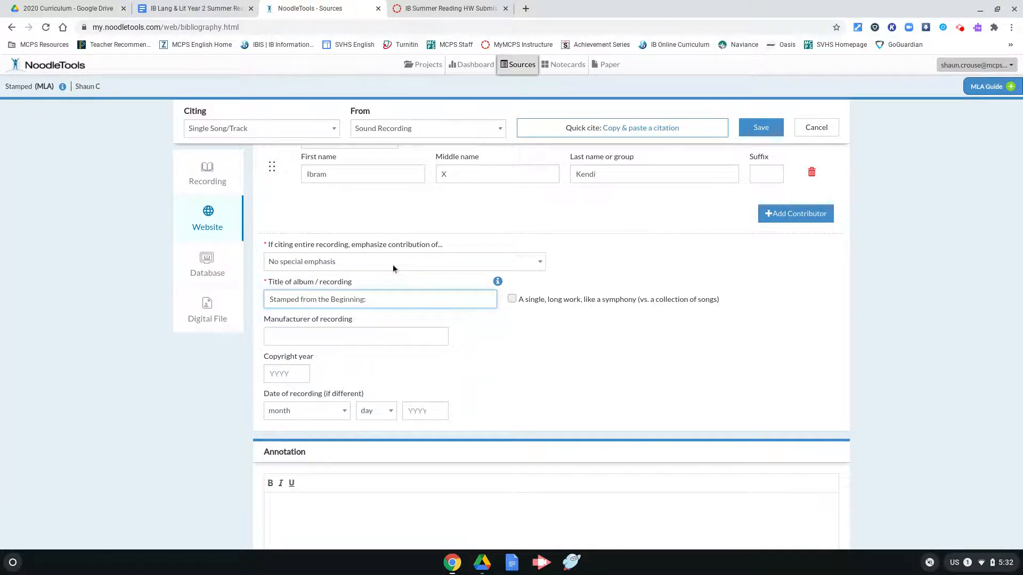
{"action": "left_click", "coordinate": [211, 9]}
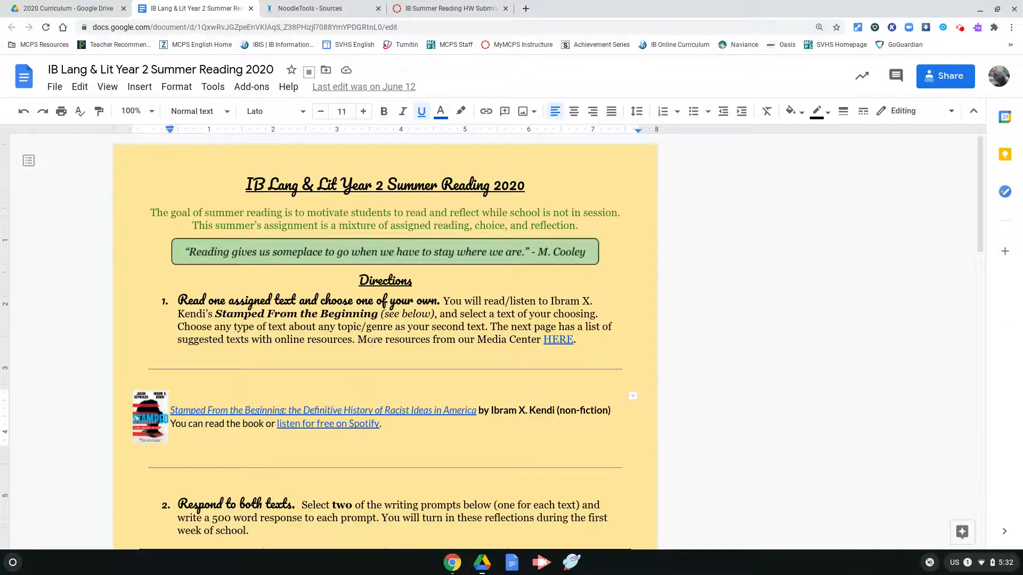
{"action": "left_click", "coordinate": [290, 410]}
{"action": "left_click_drag", "start_coordinate": [290, 410], "coordinate": [477, 409]}
{"action": "key", "text": "ctrl+c"}
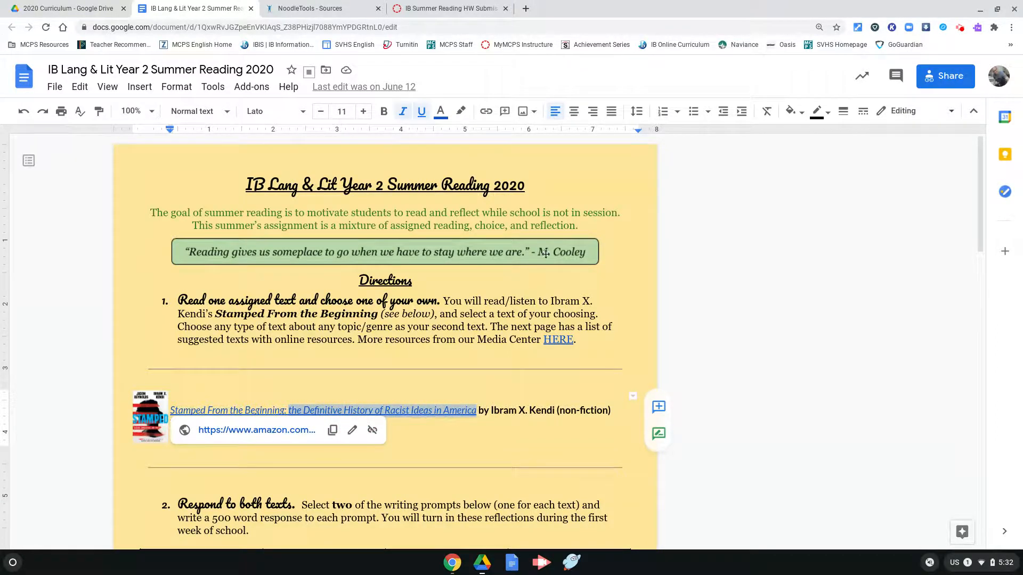
{"action": "left_click", "coordinate": [327, 16]}
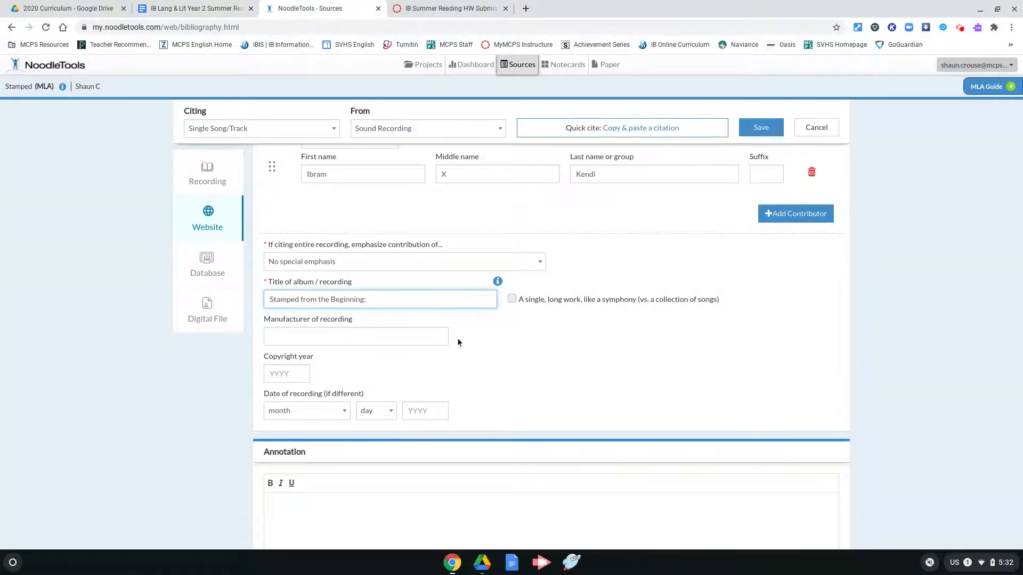
{"action": "key", "text": "ctrl+v"}
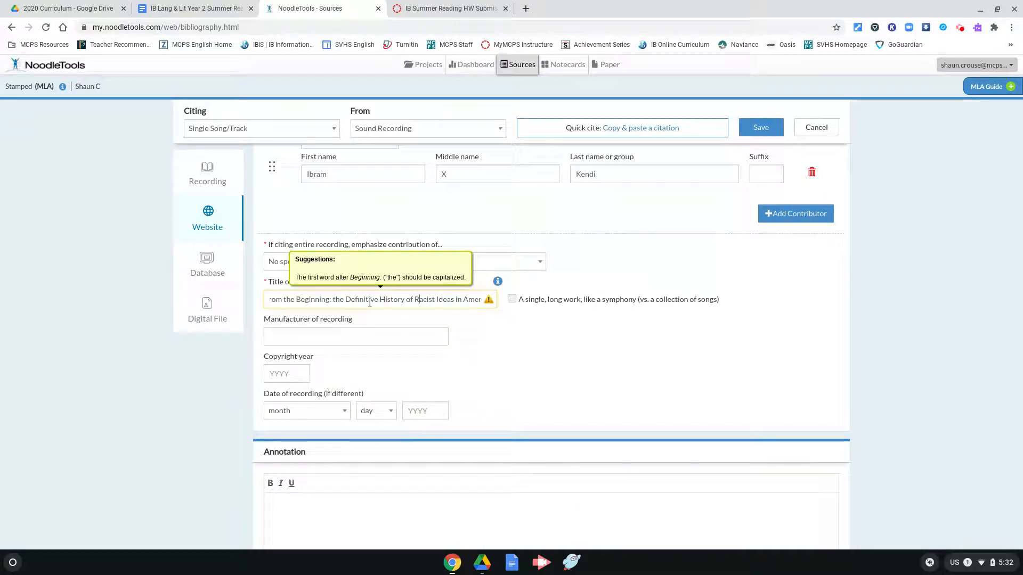
- Capitalize "The" at the start of the subtitle in the recording title
{"action": "left_click", "coordinate": [338, 300]}
{"action": "key", "text": "BackSpace"}
{"action": "type", "text": "T"}
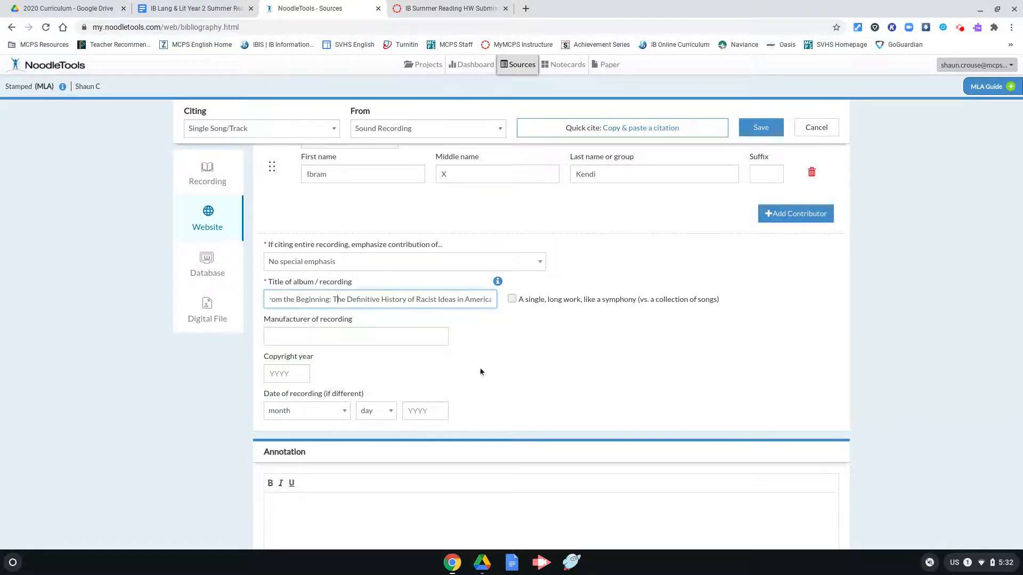
{"action": "left_click", "coordinate": [538, 349]}
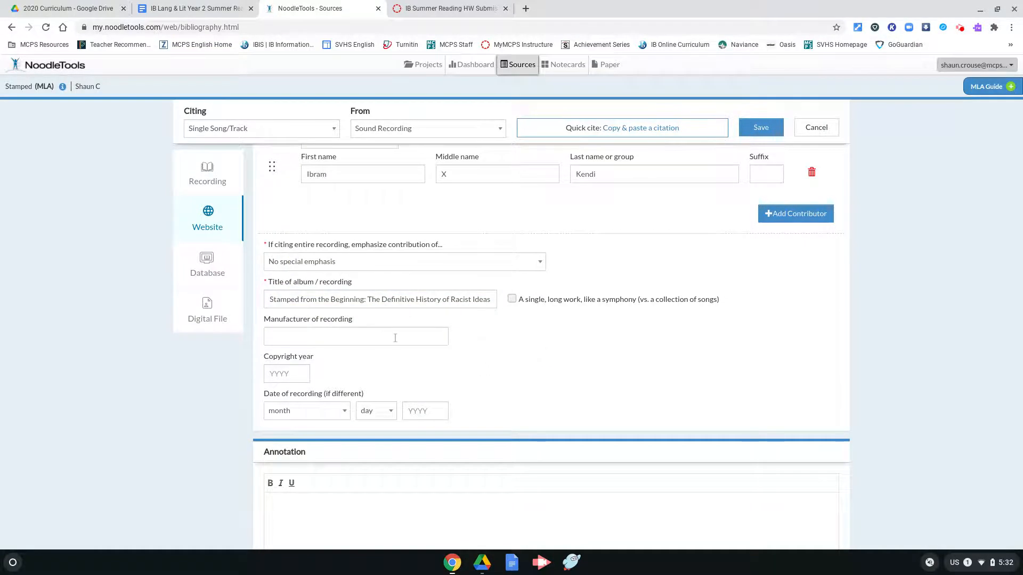
- Look up the publisher in the Amazon audiobook page's product details and enter Novel Audio as the manufacturer of the recording in NoodleTools
{"action": "left_click", "coordinate": [377, 336]}
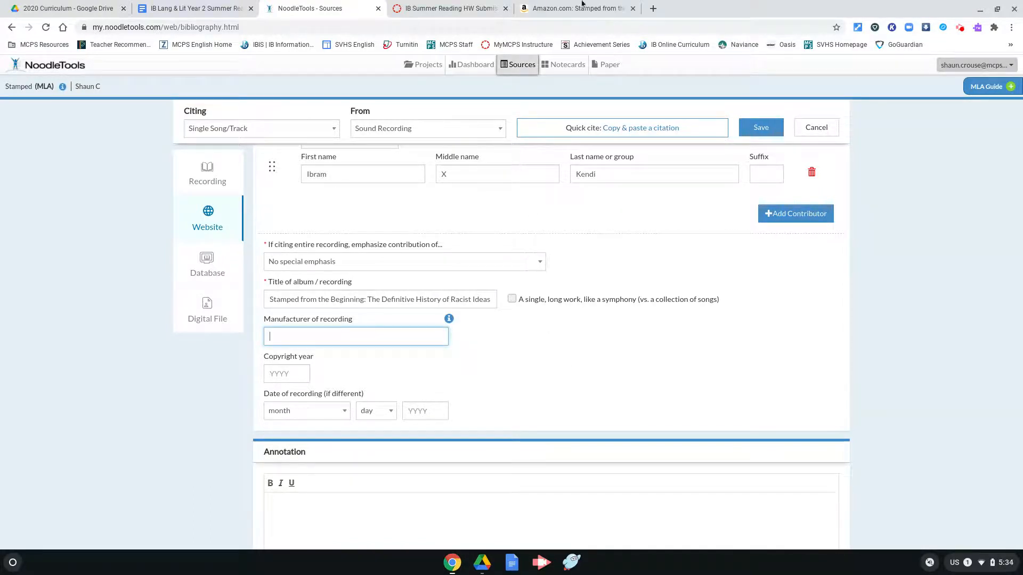
{"action": "left_click", "coordinate": [578, 9]}
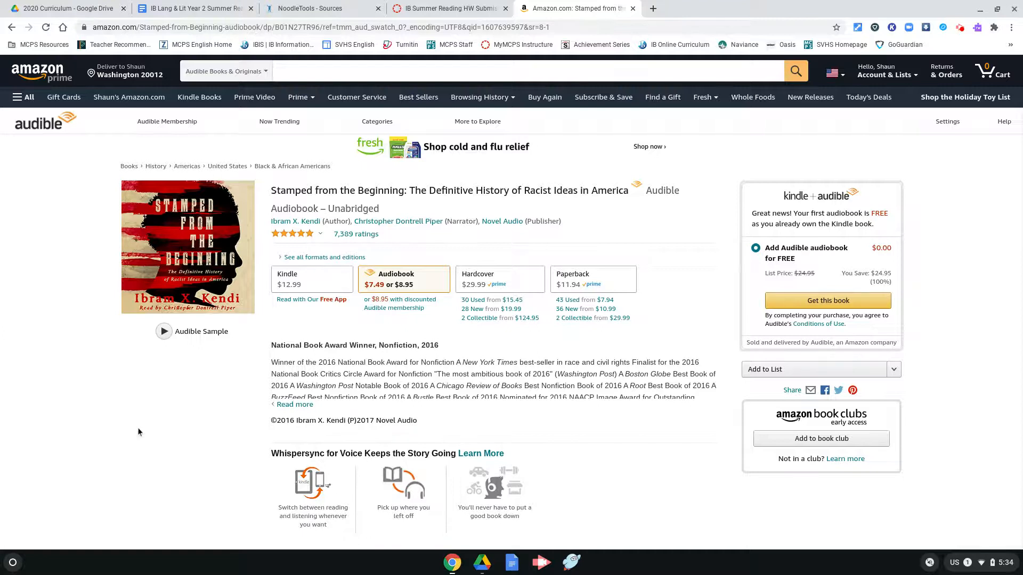
{"action": "scroll", "coordinate": [139, 429], "scroll_direction": "down", "scroll_amount": 5}
{"action": "scroll", "coordinate": [117, 391], "scroll_direction": "down", "scroll_amount": 12}
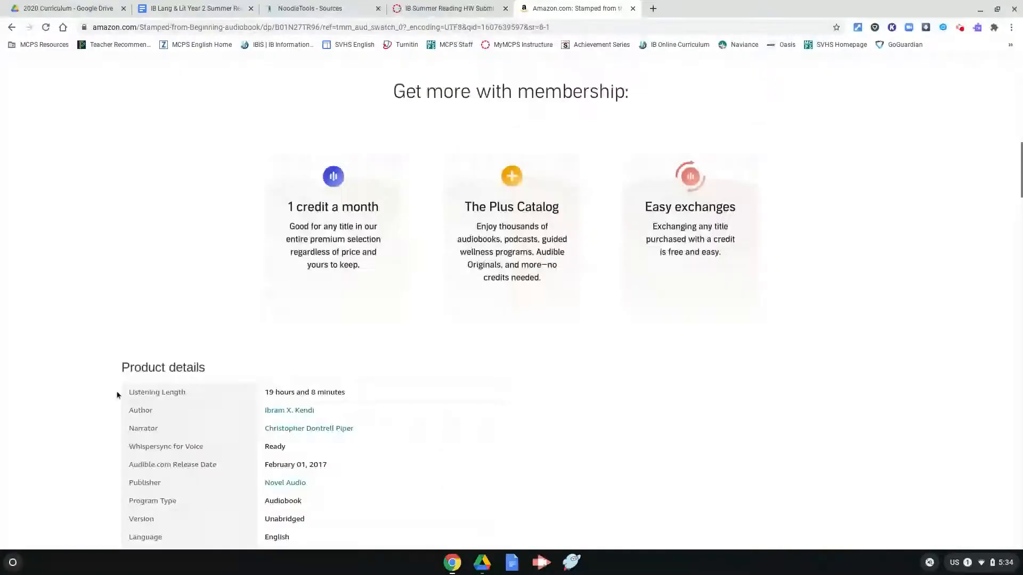
{"action": "scroll", "coordinate": [117, 392], "scroll_direction": "down", "scroll_amount": 1}
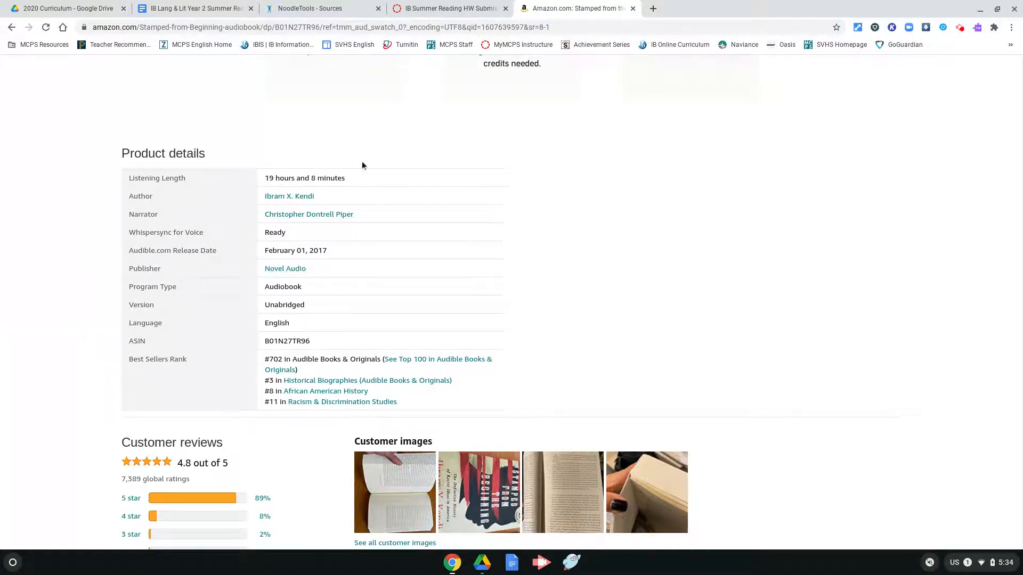
{"action": "left_click", "coordinate": [293, 8]}
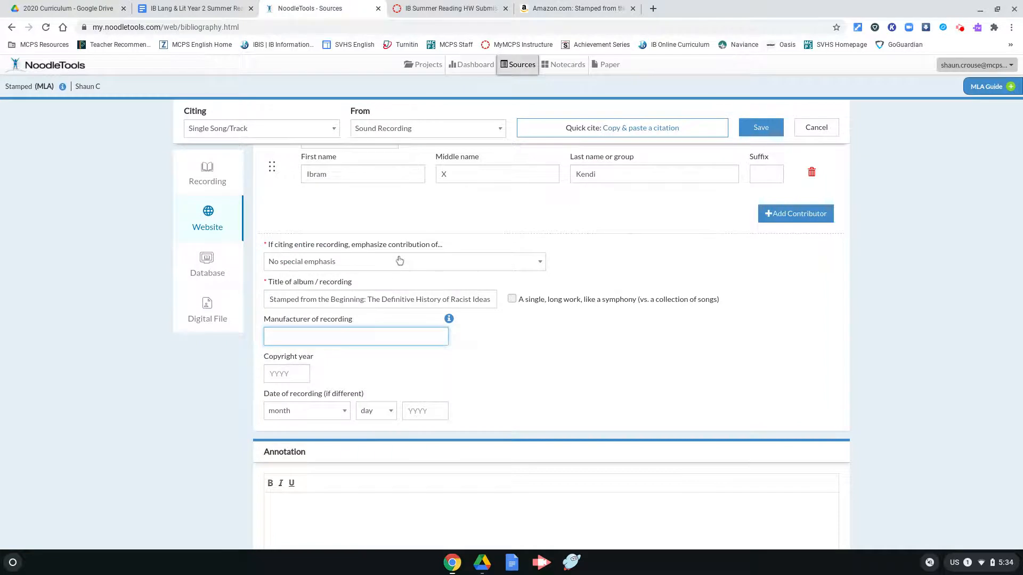
{"action": "type", "text": "NOve"}
{"action": "key", "text": "BackSpace"}
{"action": "type", "text": "ovel Audio"}
{"action": "left_click", "coordinate": [578, 337]}
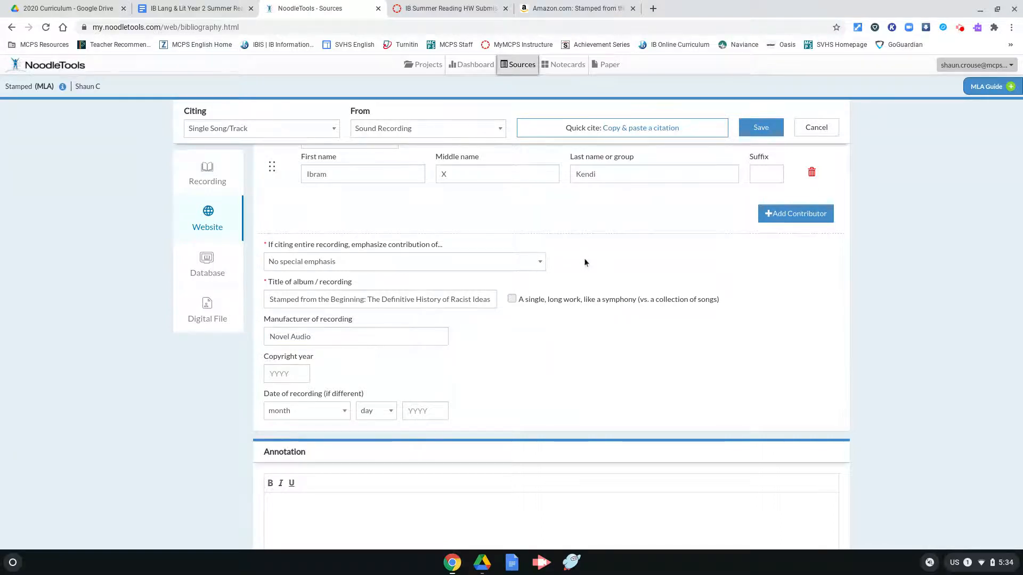
- Set the contribution to emphasize for the entire recording to Actor/Performer
{"action": "scroll", "coordinate": [585, 262], "scroll_direction": "up", "scroll_amount": 2}
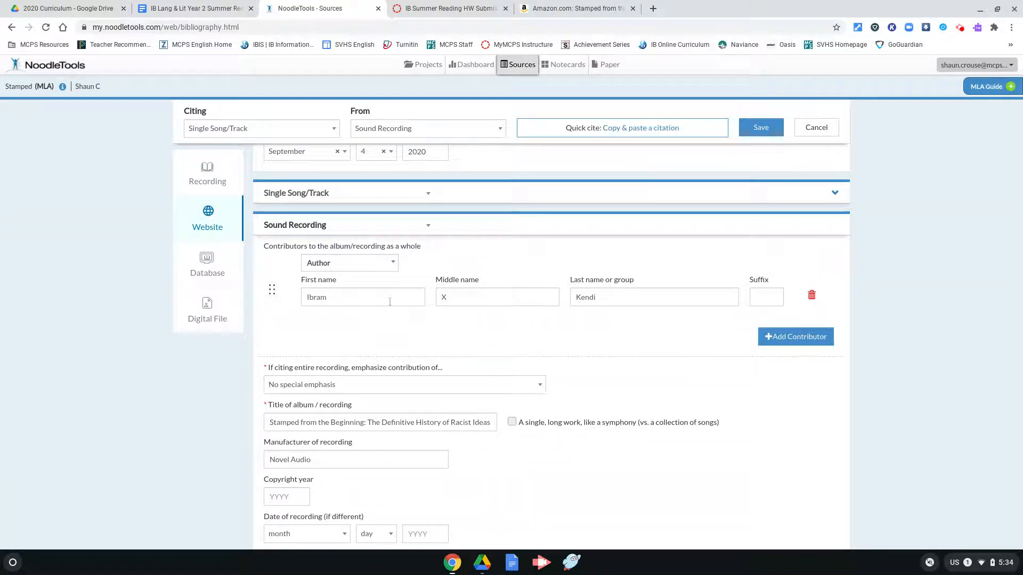
{"action": "scroll", "coordinate": [654, 370], "scroll_direction": "down", "scroll_amount": 1}
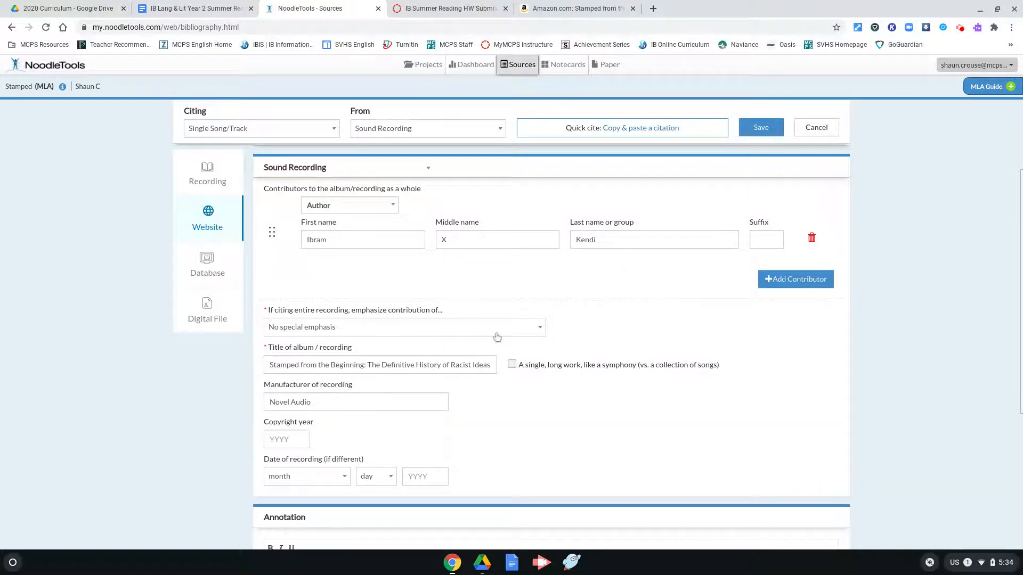
{"action": "left_click", "coordinate": [429, 331]}
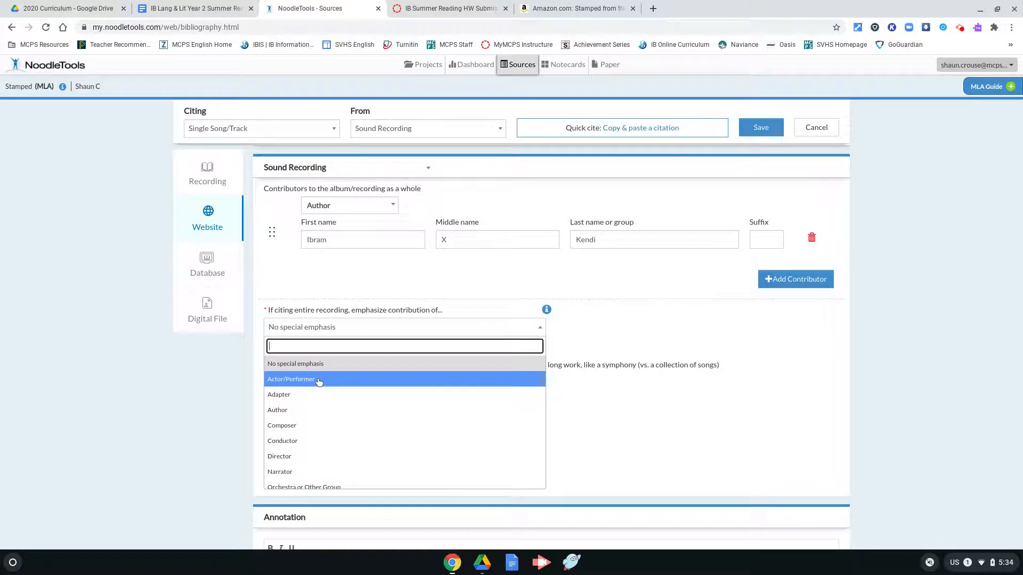
{"action": "scroll", "coordinate": [353, 448], "scroll_direction": "down", "scroll_amount": 1}
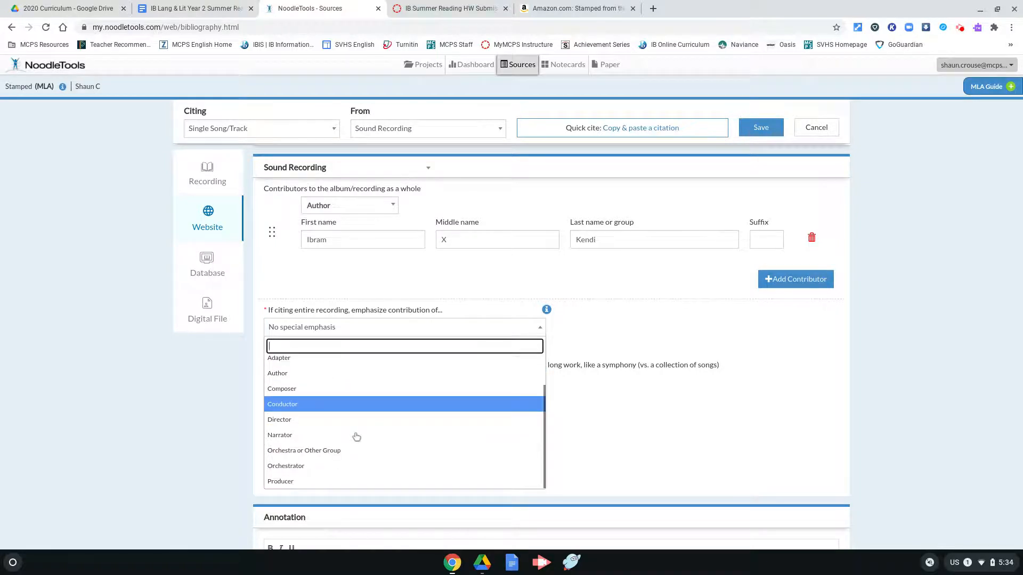
{"action": "scroll", "coordinate": [356, 436], "scroll_direction": "up", "scroll_amount": 1}
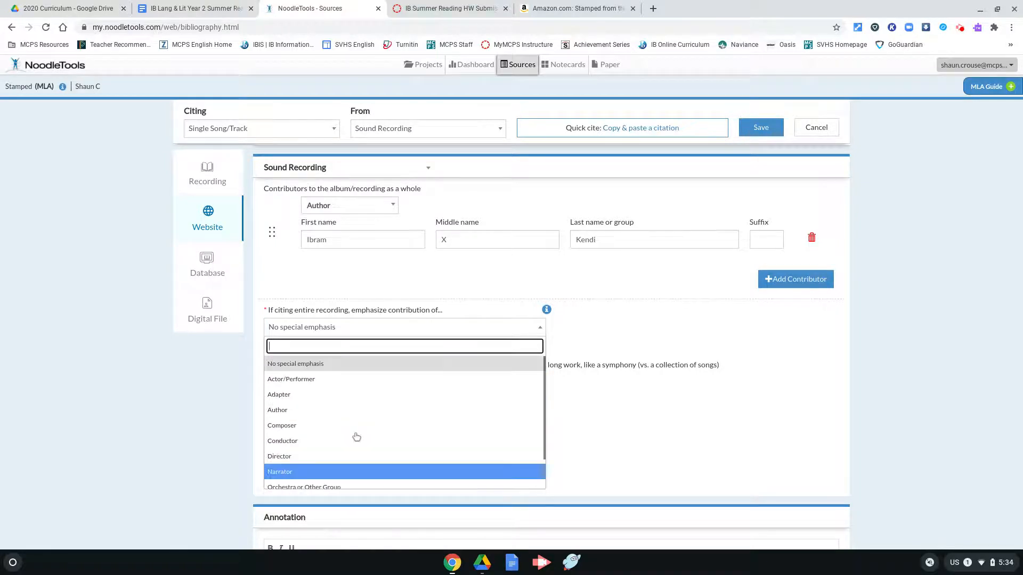
{"action": "left_click", "coordinate": [320, 380]}
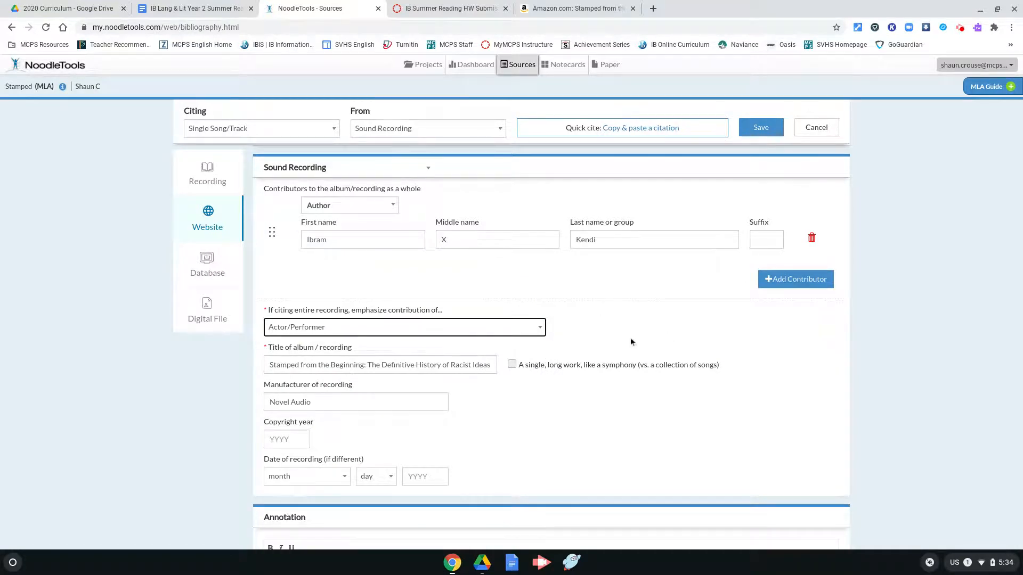
{"action": "scroll", "coordinate": [631, 337], "scroll_direction": "down", "scroll_amount": 1}
{"action": "scroll", "coordinate": [648, 262], "scroll_direction": "up", "scroll_amount": 1}
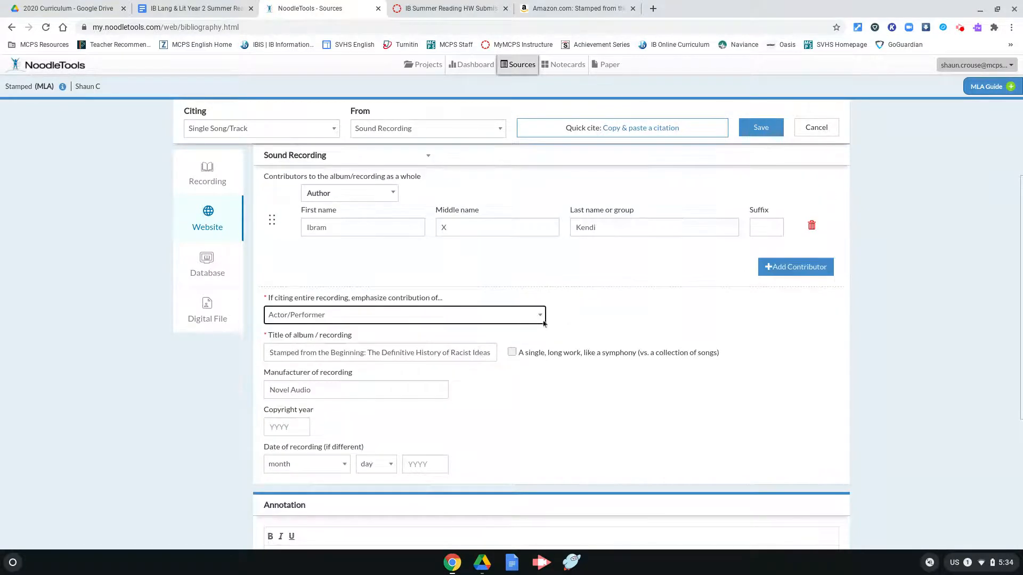
- Copy the narrator's name from the Amazon product details and try to enter it as the emphasized contribution in NoodleTools
{"action": "left_click", "coordinate": [453, 320]}
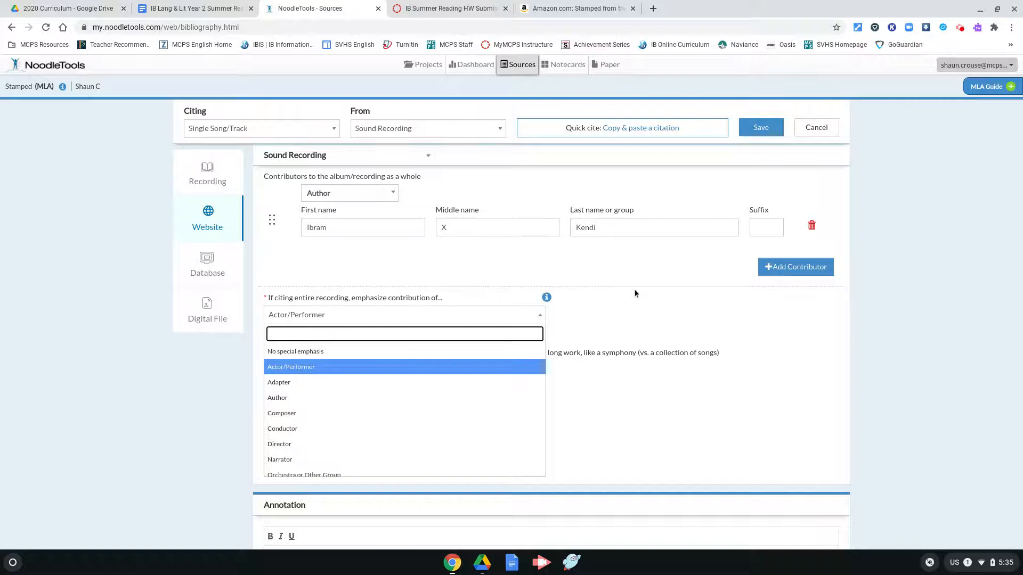
{"action": "left_click", "coordinate": [565, 8]}
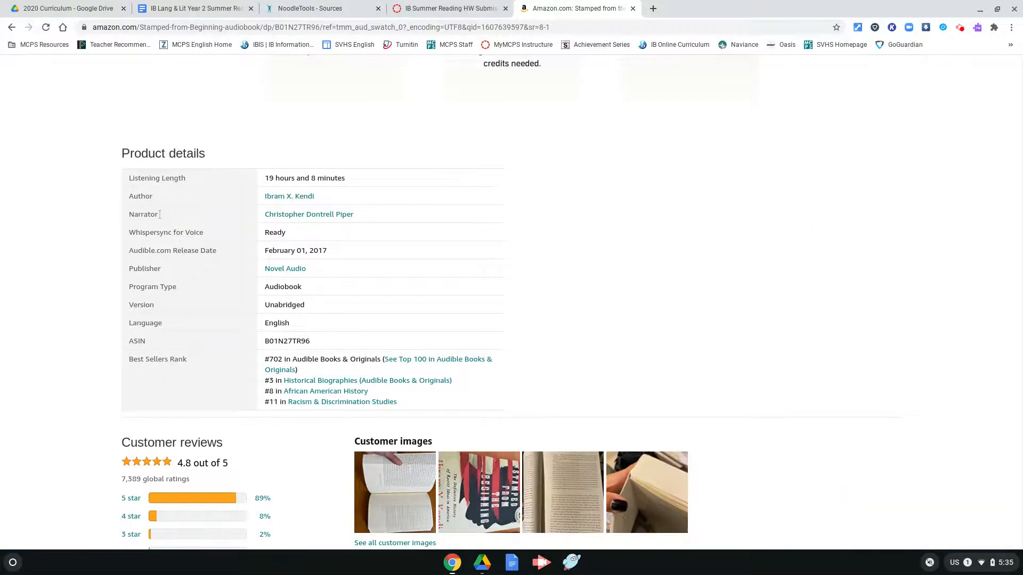
{"action": "left_click_drag", "start_coordinate": [260, 214], "coordinate": [351, 224]}
{"action": "key", "text": "ctrl+c"}
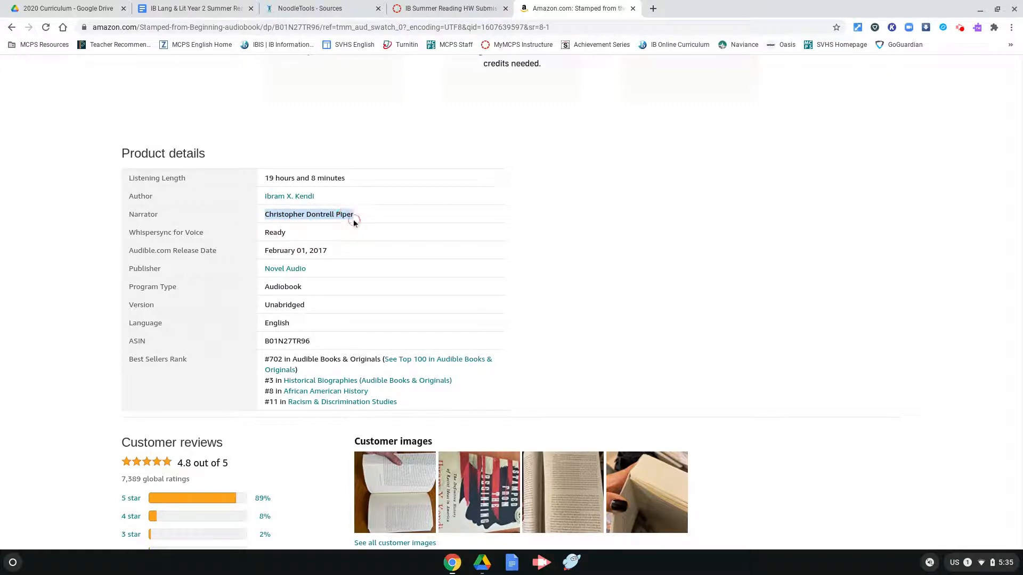
{"action": "left_click", "coordinate": [298, 8]}
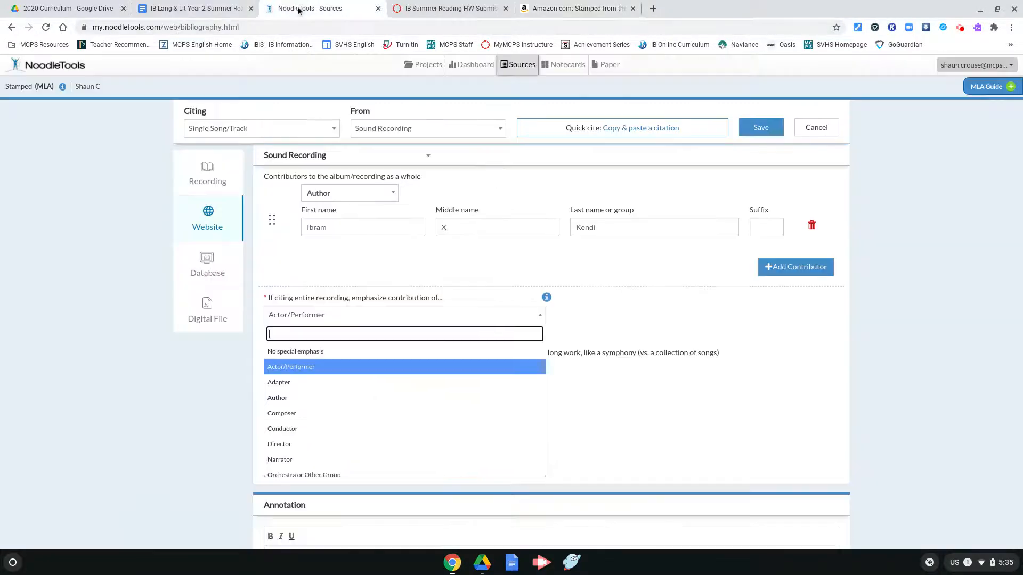
{"action": "key", "text": "ctrl+v"}
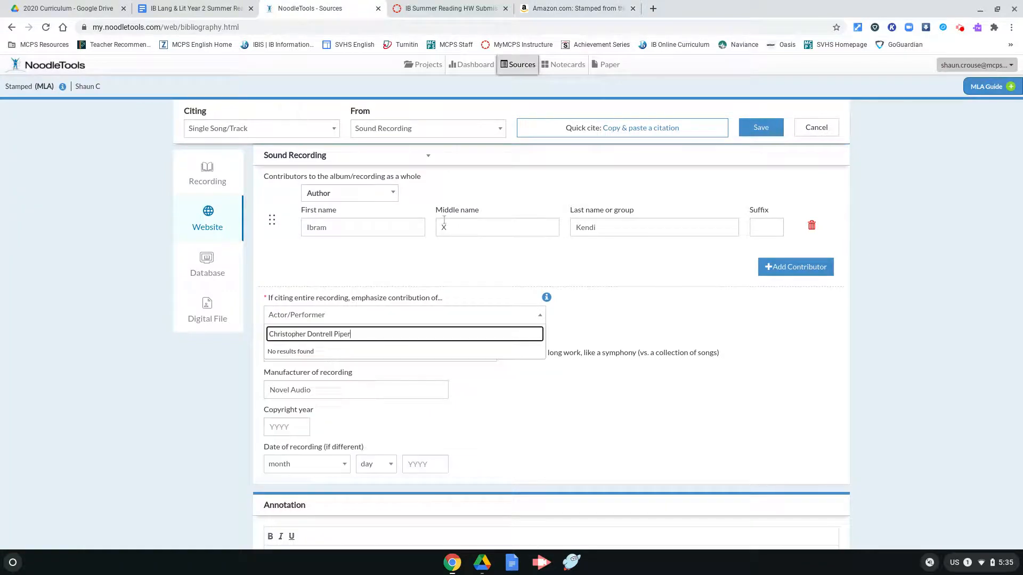
{"action": "left_click", "coordinate": [599, 321]}
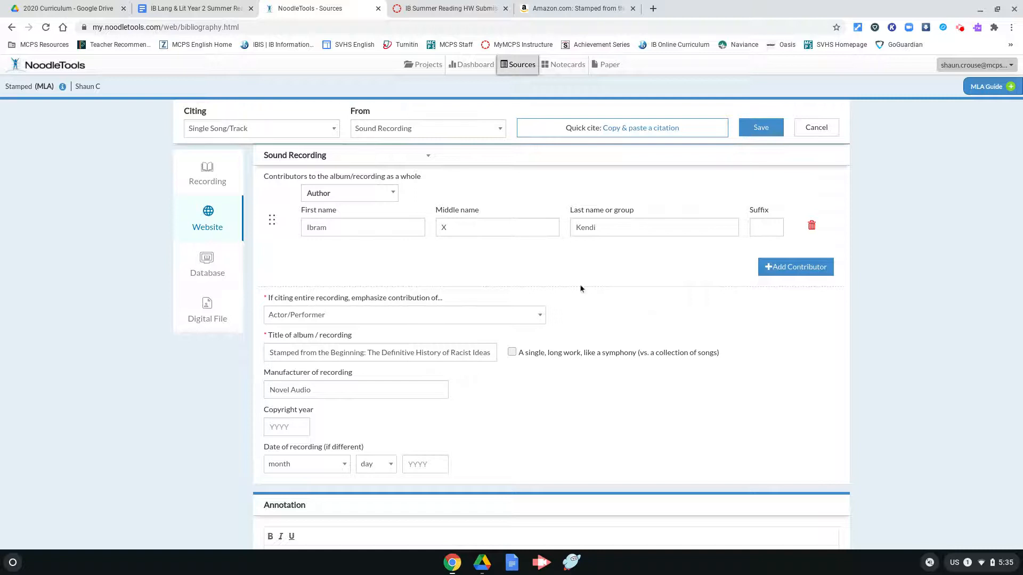
- Add a second contributor to the sound recording, entering the narrator's first, middle and last names separately
{"action": "left_click", "coordinate": [773, 268]}
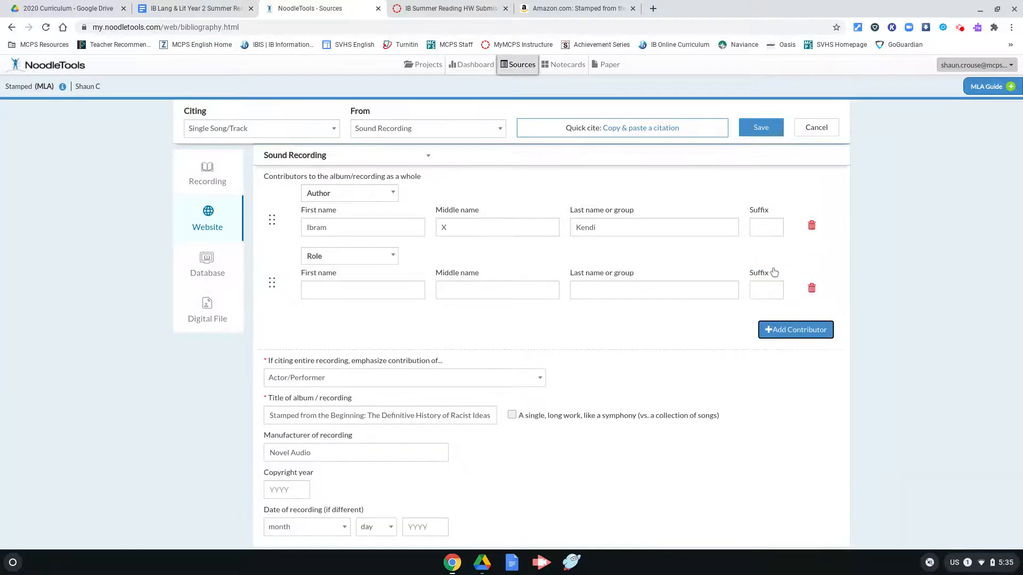
{"action": "left_click", "coordinate": [359, 288]}
{"action": "type", "text": "Chrstopher"}
{"action": "left_click", "coordinate": [579, 292]}
{"action": "key", "text": "ctrl+v"}
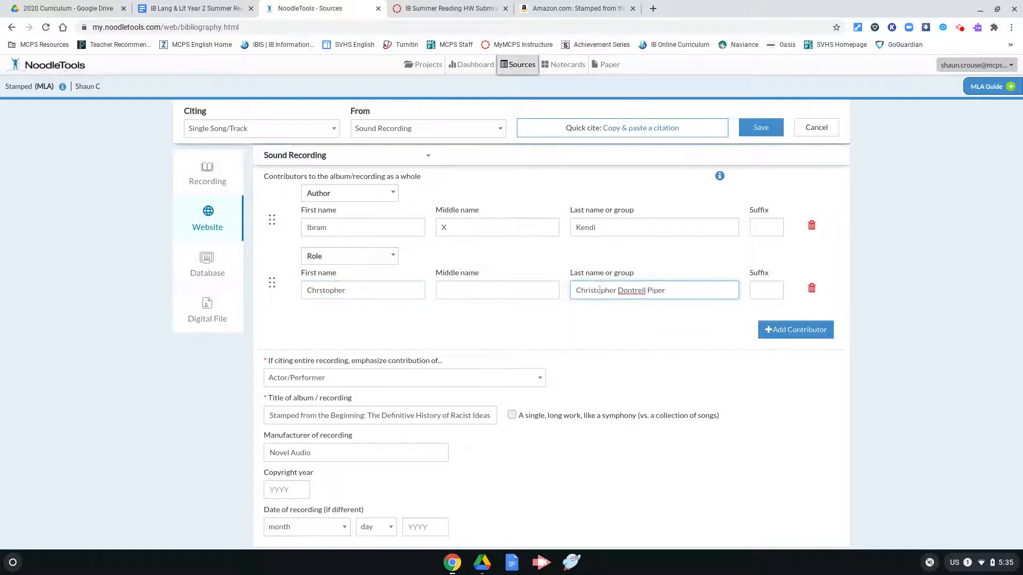
{"action": "left_click", "coordinate": [517, 290]}
{"action": "type", "text": "Dontrell"}
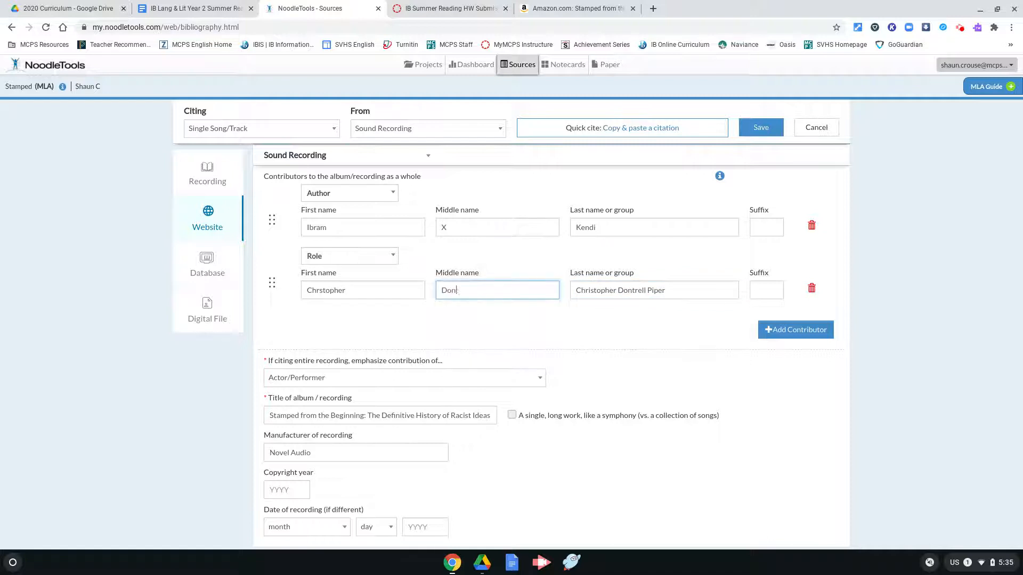
{"action": "left_click_drag", "start_coordinate": [646, 292], "coordinate": [550, 290]}
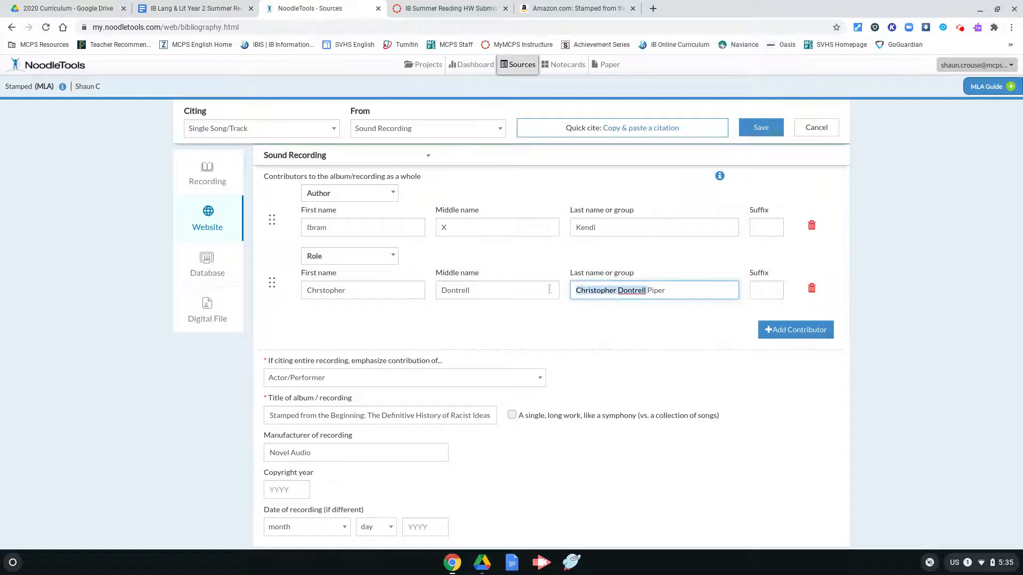
{"action": "key", "text": "BackSpace"}
{"action": "left_click", "coordinate": [513, 291]}
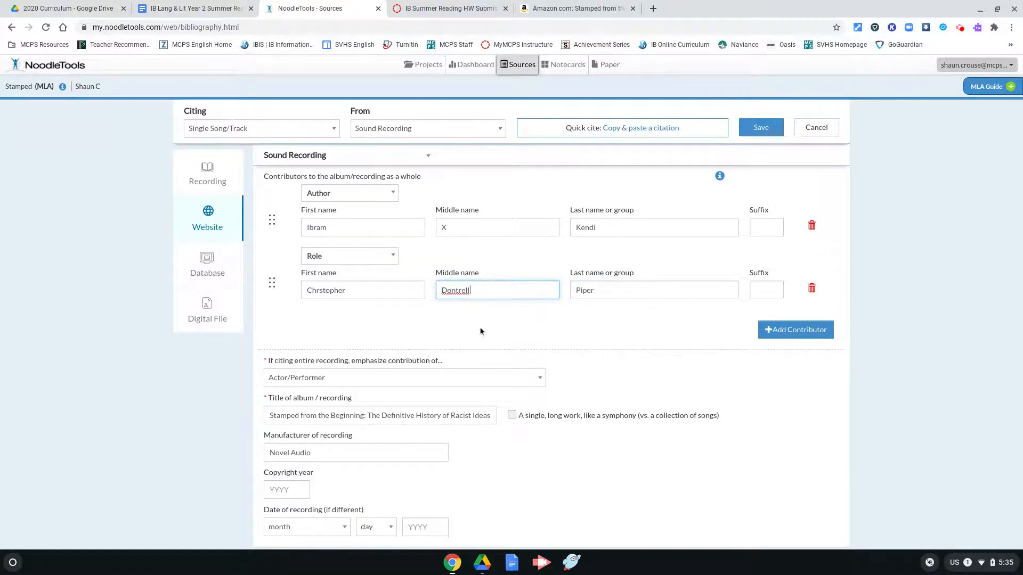
- Change the contribution to emphasize for the entire recording to Author
{"action": "left_click", "coordinate": [530, 382]}
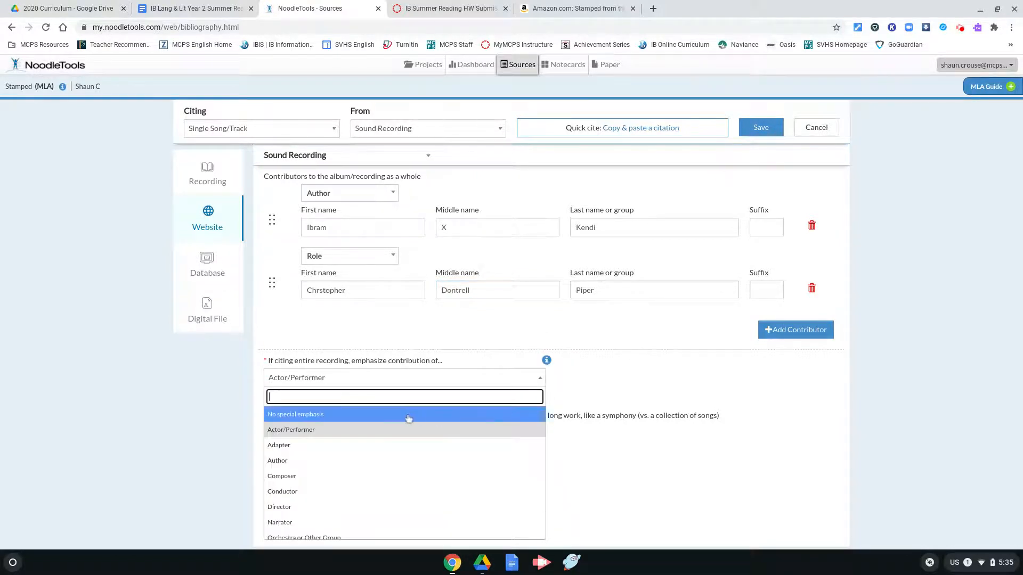
{"action": "left_click", "coordinate": [289, 461]}
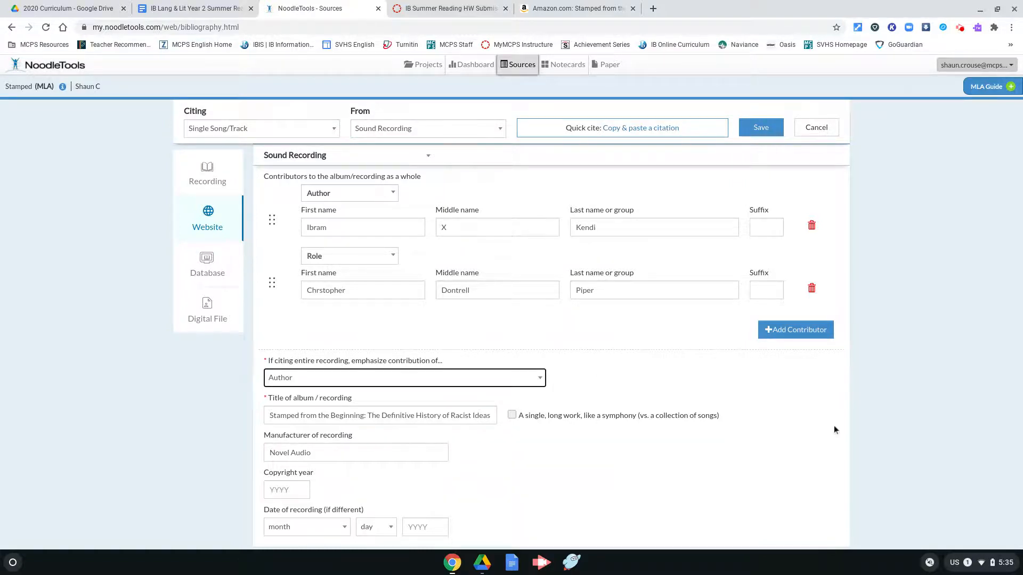
- Look up the audiobook's year on its Amazon page and enter 2017 as the copyright year in NoodleTools
{"action": "scroll", "coordinate": [835, 429], "scroll_direction": "down", "scroll_amount": 2}
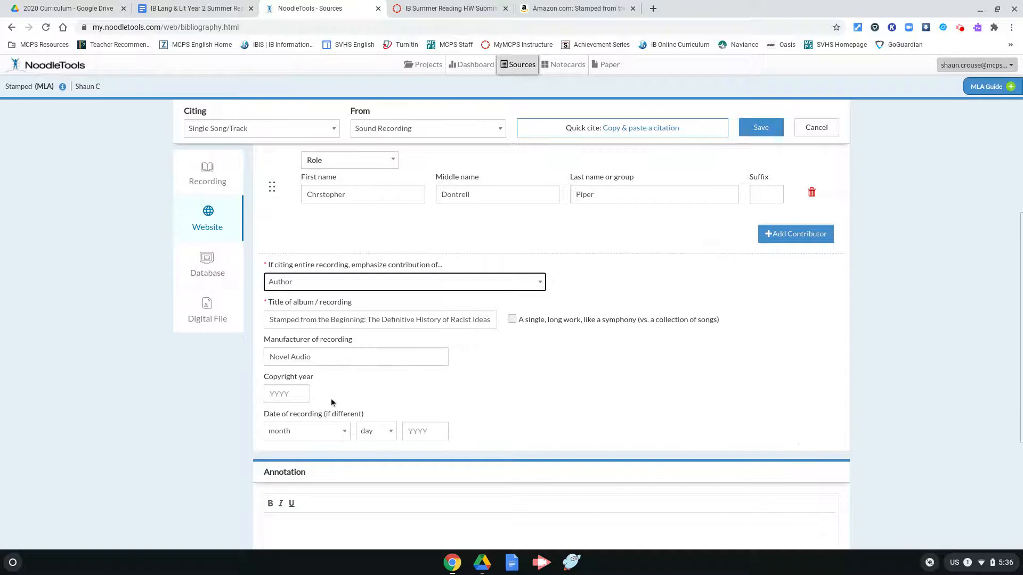
{"action": "left_click", "coordinate": [598, 11]}
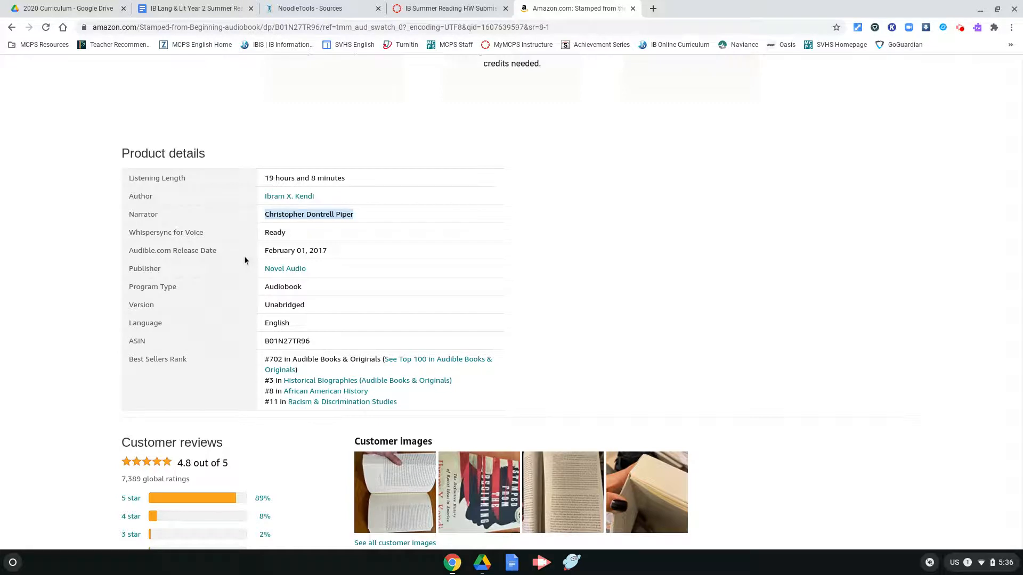
{"action": "scroll", "coordinate": [244, 260], "scroll_direction": "up", "scroll_amount": 1}
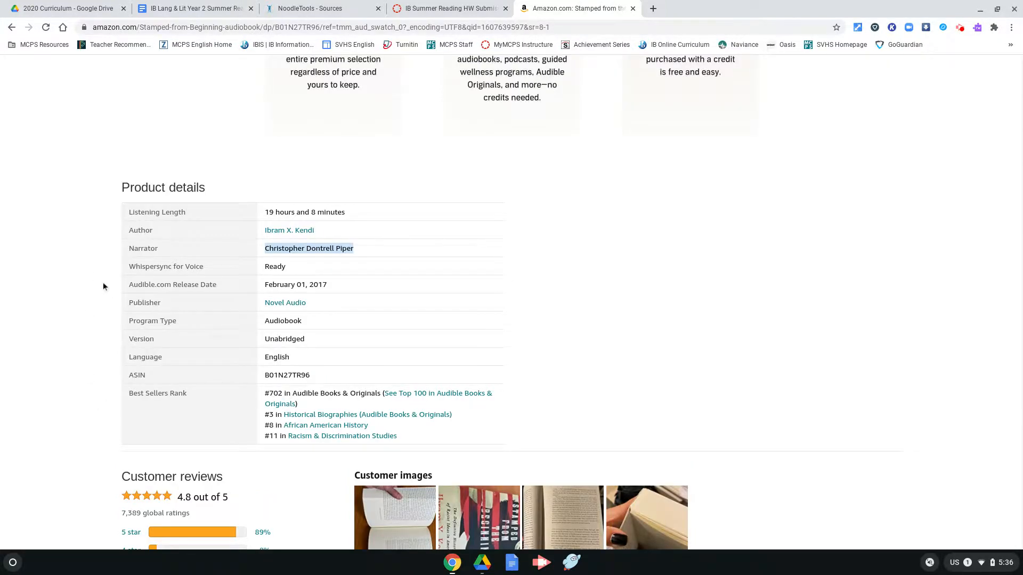
{"action": "scroll", "coordinate": [103, 287], "scroll_direction": "up", "scroll_amount": 15}
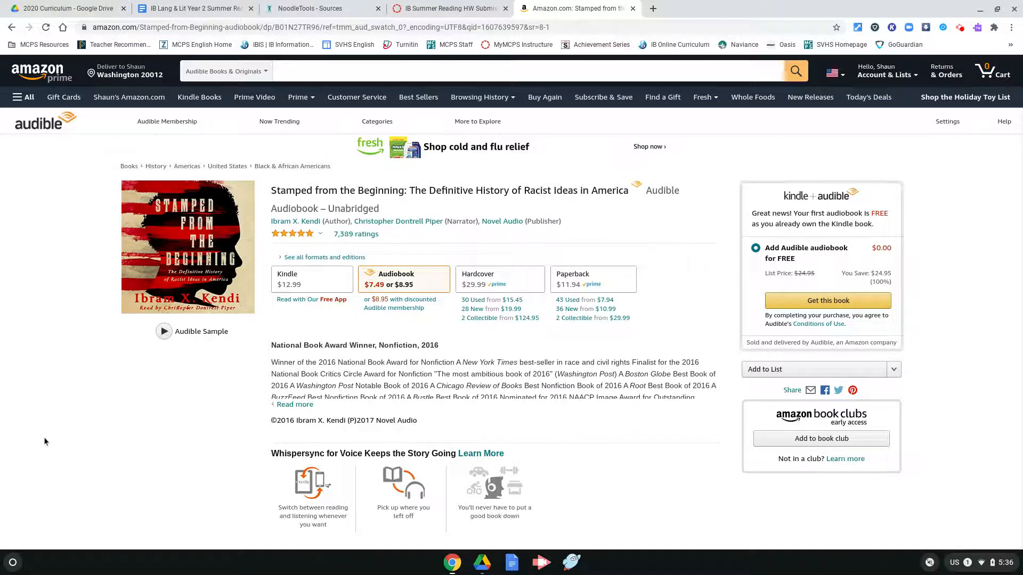
{"action": "left_click", "coordinate": [310, 8]}
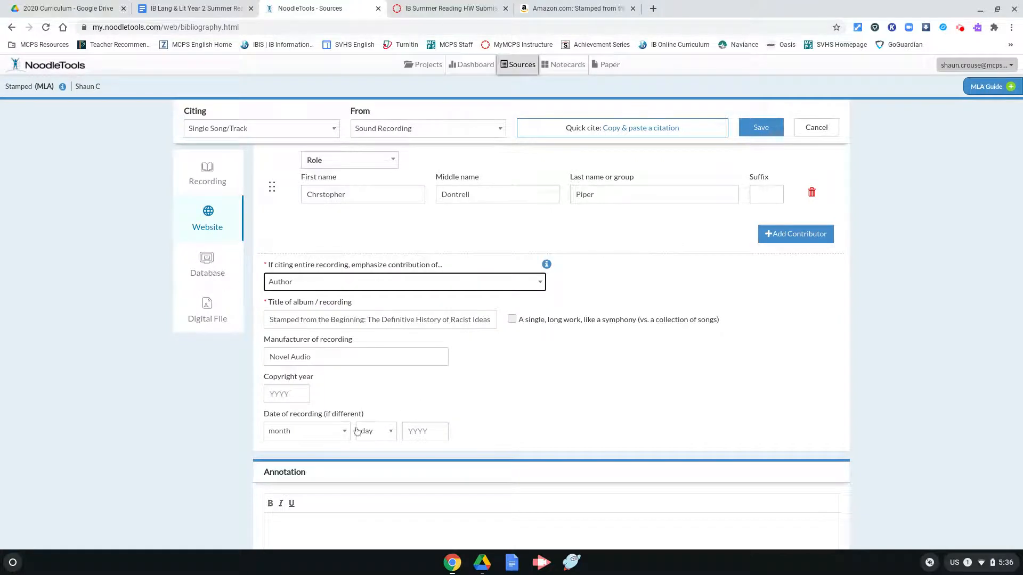
{"action": "left_click", "coordinate": [292, 395]}
{"action": "type", "text": "20"}
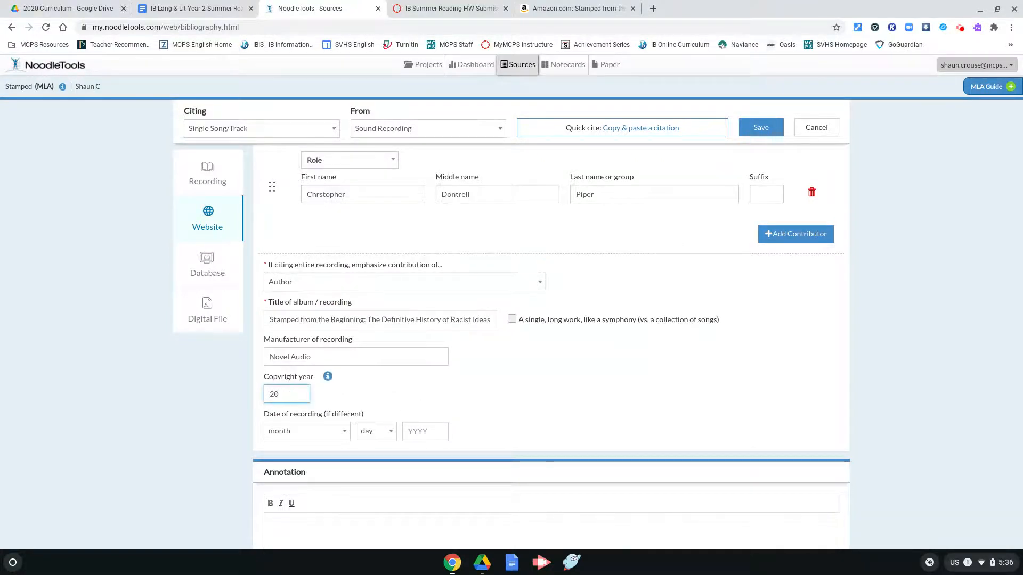
{"action": "type", "text": "17"}
- Look up the Audible.com release date in the Amazon product details and enter February 1, 2017 as the date of recording in NoodleTools
{"action": "left_click", "coordinate": [554, 6]}
{"action": "scroll", "coordinate": [163, 387], "scroll_direction": "down", "scroll_amount": 8}
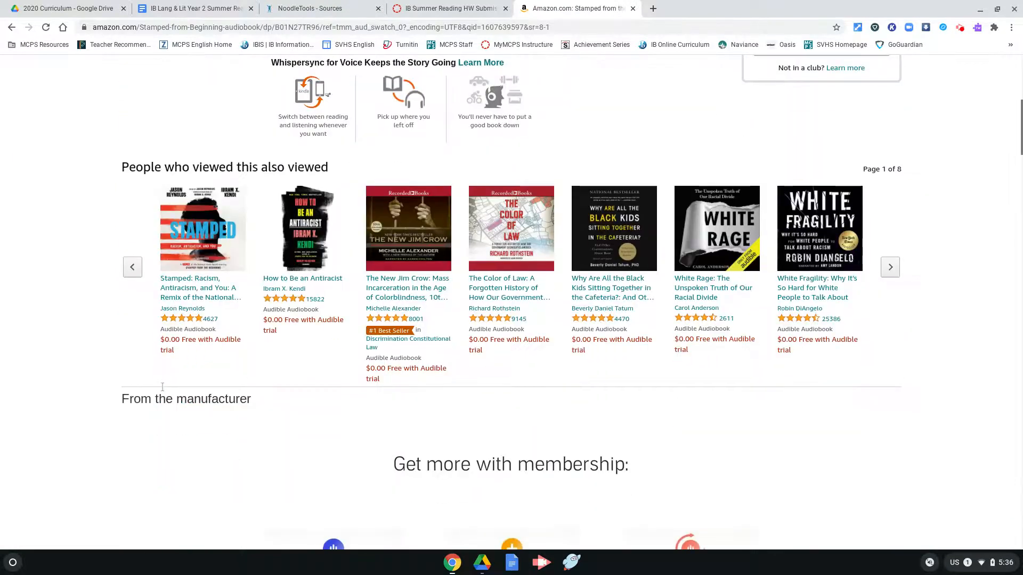
{"action": "scroll", "coordinate": [163, 387], "scroll_direction": "down", "scroll_amount": 10}
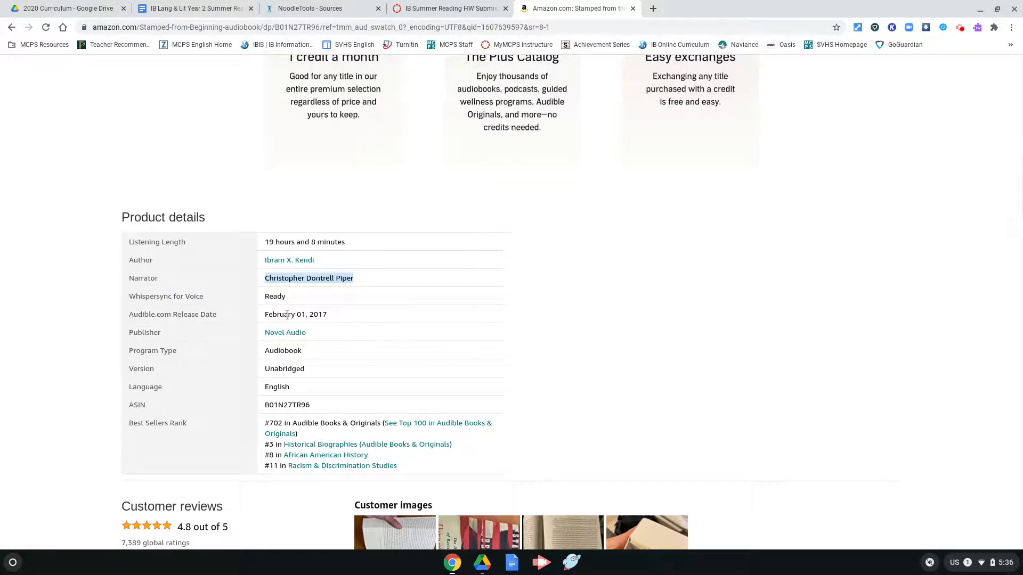
{"action": "left_click", "coordinate": [305, 10]}
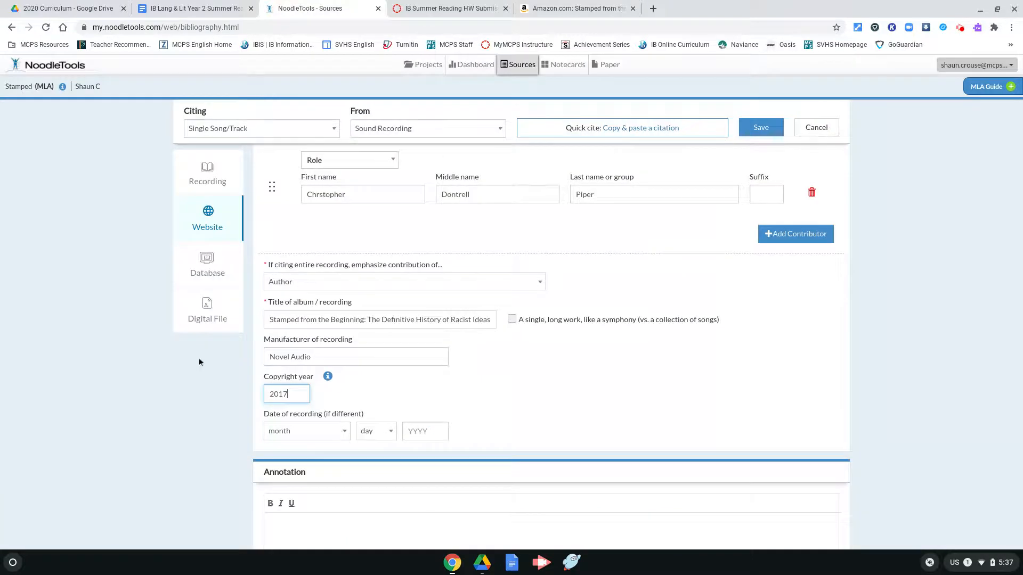
{"action": "left_click", "coordinate": [297, 433]}
{"action": "left_click", "coordinate": [302, 313]}
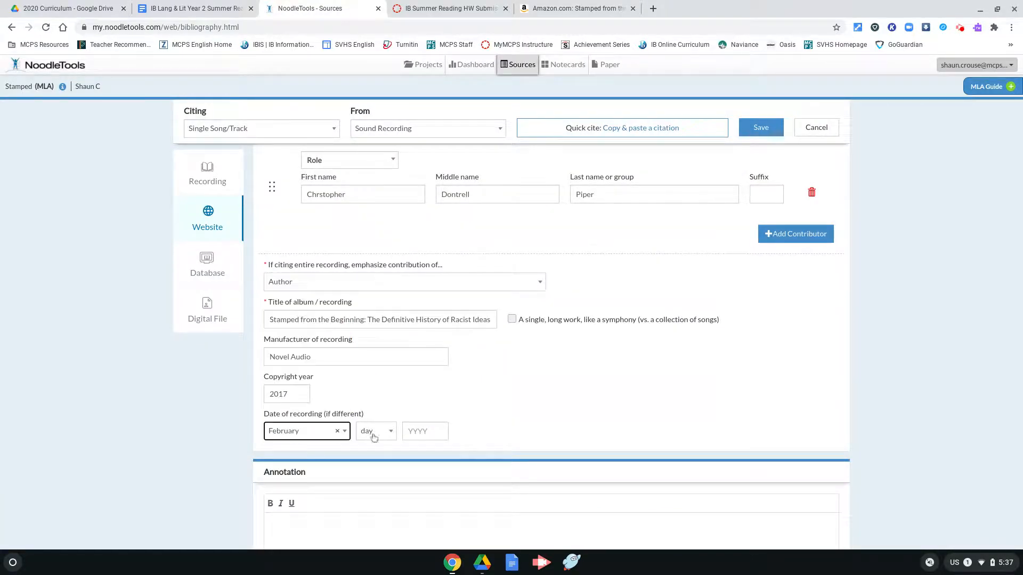
{"action": "left_click", "coordinate": [376, 432]}
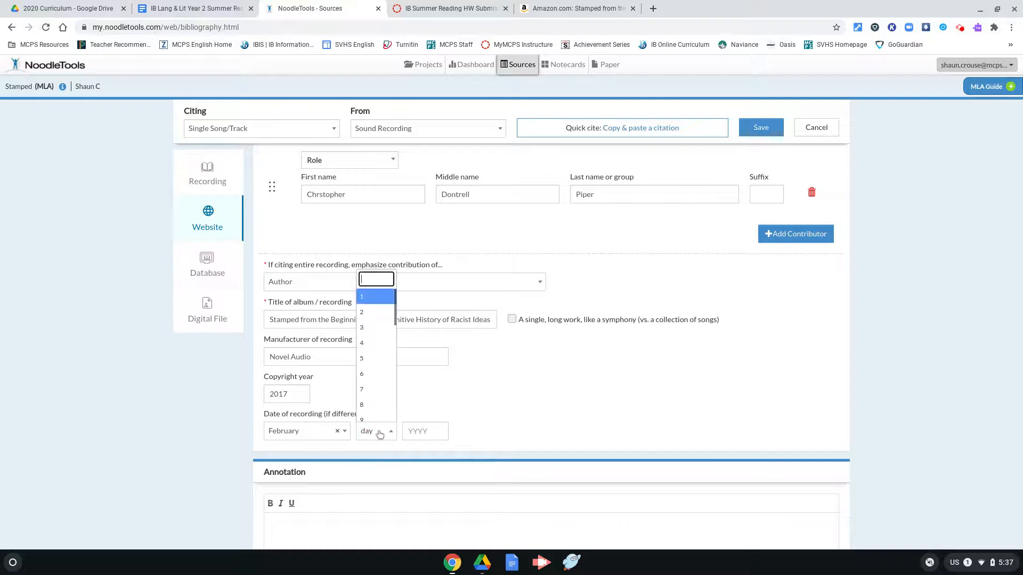
{"action": "left_click", "coordinate": [382, 299]}
{"action": "left_click", "coordinate": [421, 432]}
{"action": "type", "text": "2017"}
{"action": "left_click", "coordinate": [772, 411]}
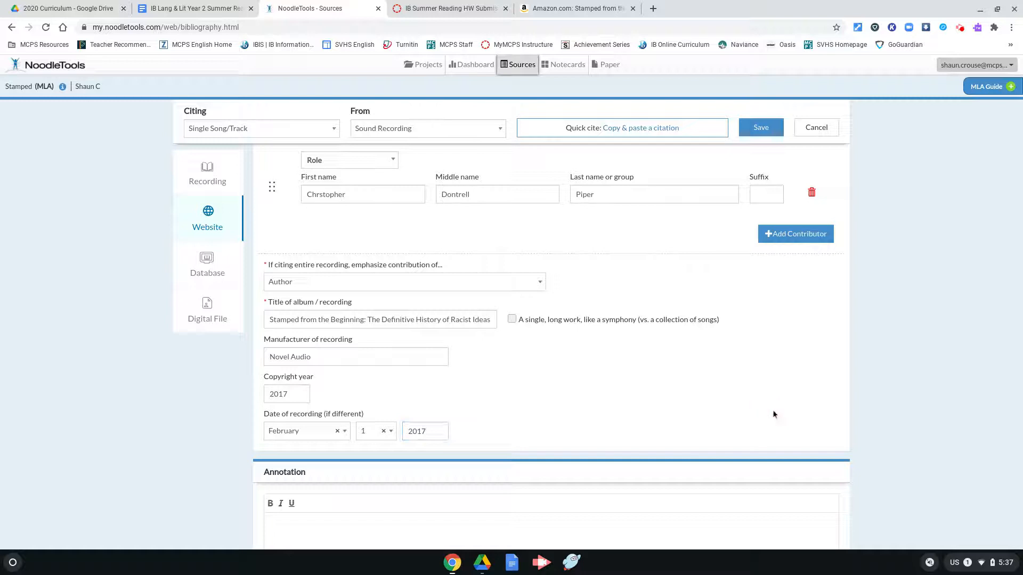
- Review the completed sound recording form from start to end and try to save the citation
{"action": "scroll", "coordinate": [913, 356], "scroll_direction": "down", "scroll_amount": 1}
{"action": "scroll", "coordinate": [913, 356], "scroll_direction": "up", "scroll_amount": 4}
{"action": "scroll", "coordinate": [913, 356], "scroll_direction": "down", "scroll_amount": 5}
{"action": "scroll", "coordinate": [551, 347], "scroll_direction": "down", "scroll_amount": 2}
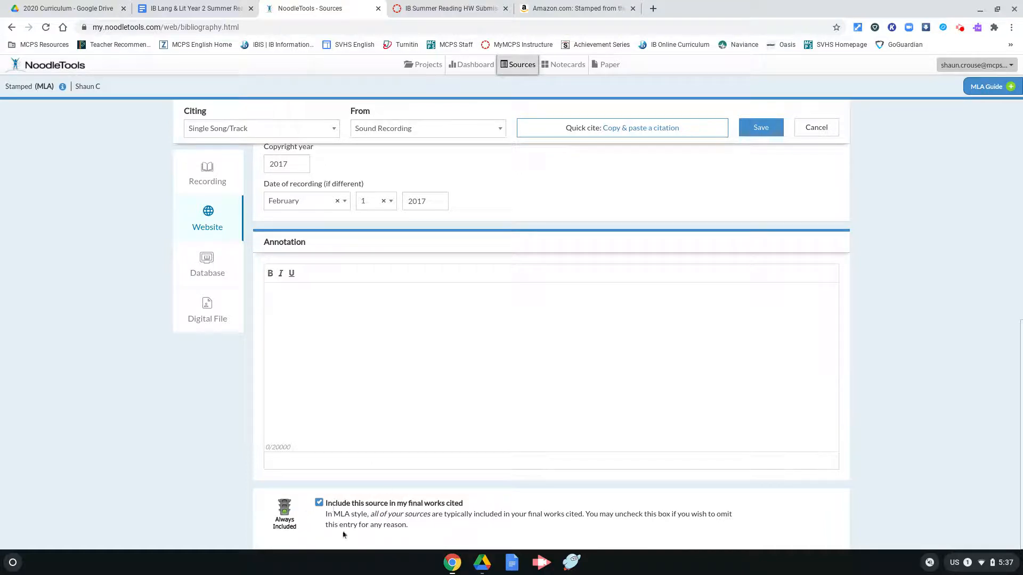
{"action": "scroll", "coordinate": [894, 465], "scroll_direction": "up", "scroll_amount": 10}
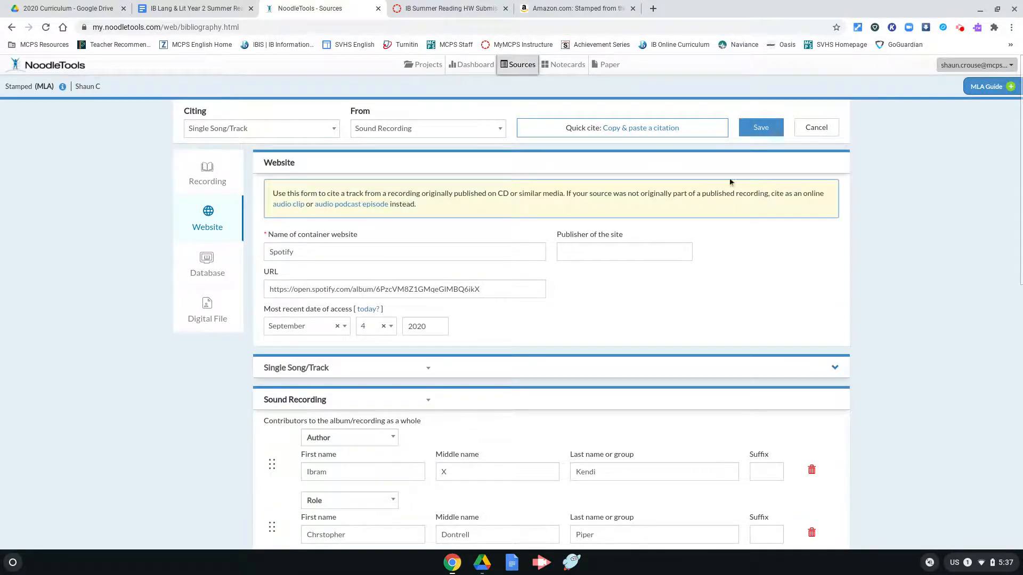
{"action": "left_click", "coordinate": [760, 130]}
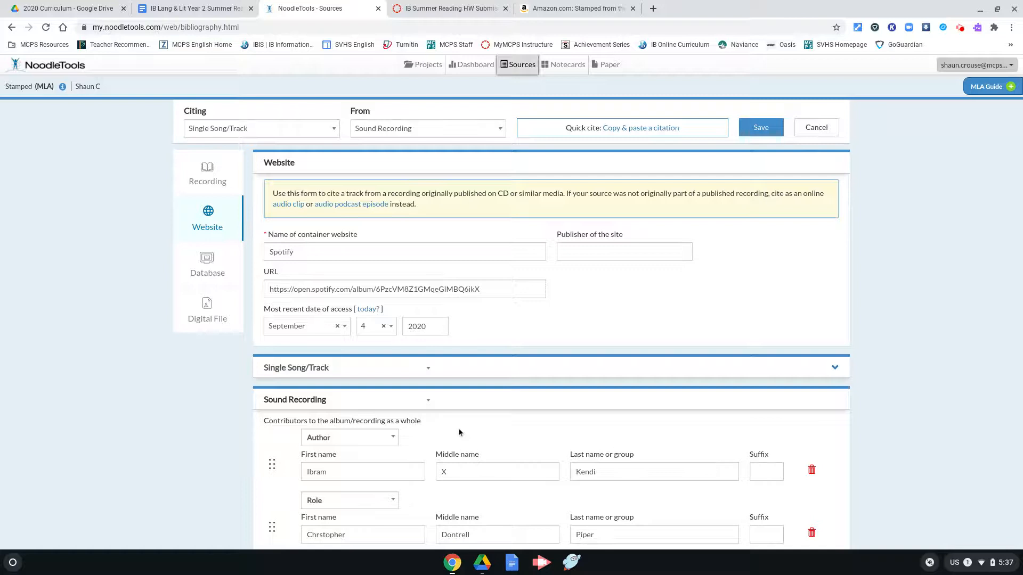
- Set the second contributor's role to Actor/Performer and save the sound recording citation
{"action": "scroll", "coordinate": [459, 427], "scroll_direction": "down", "scroll_amount": 2}
{"action": "left_click", "coordinate": [390, 402]}
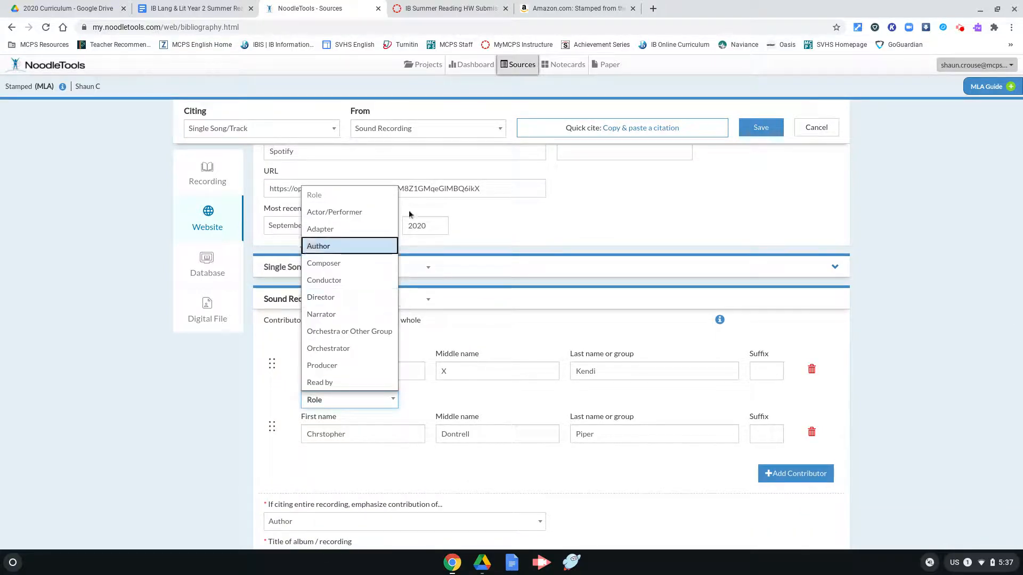
{"action": "left_click", "coordinate": [354, 215]}
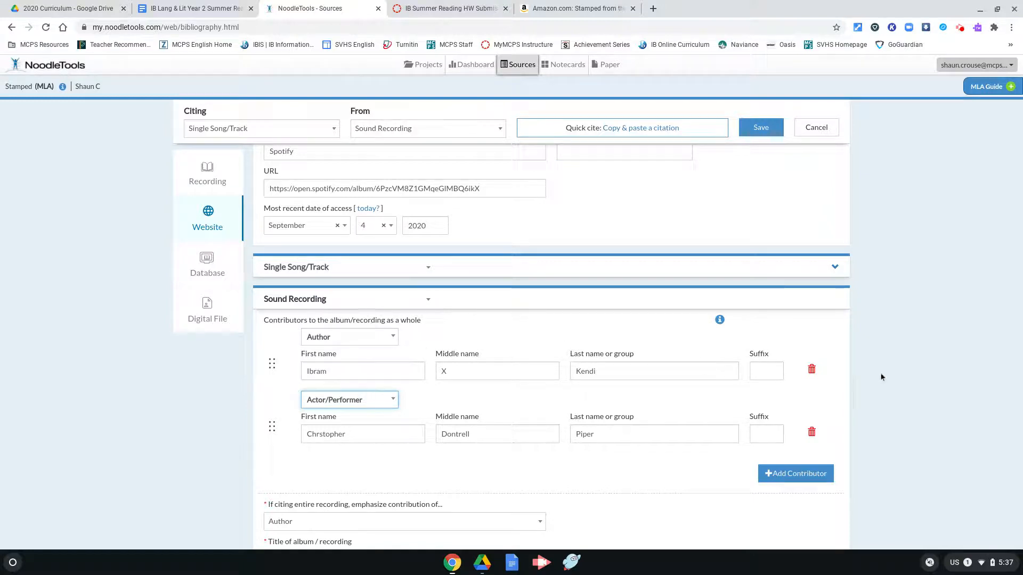
{"action": "scroll", "coordinate": [880, 376], "scroll_direction": "up", "scroll_amount": 2}
{"action": "left_click", "coordinate": [767, 128]}
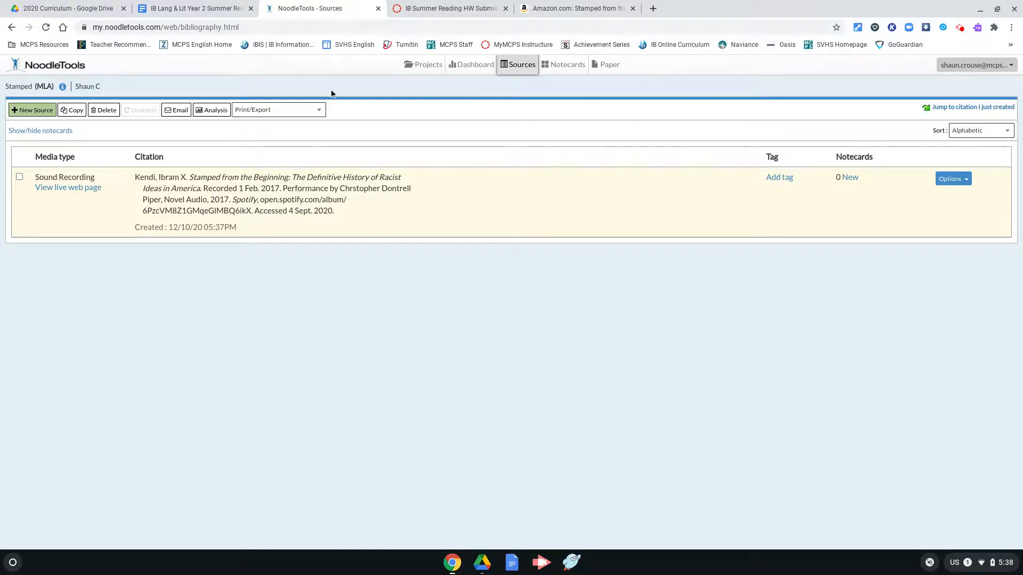
- Create a new citation for a Book accessed on a Website, with print publication information provided
{"action": "left_click", "coordinate": [34, 110]}
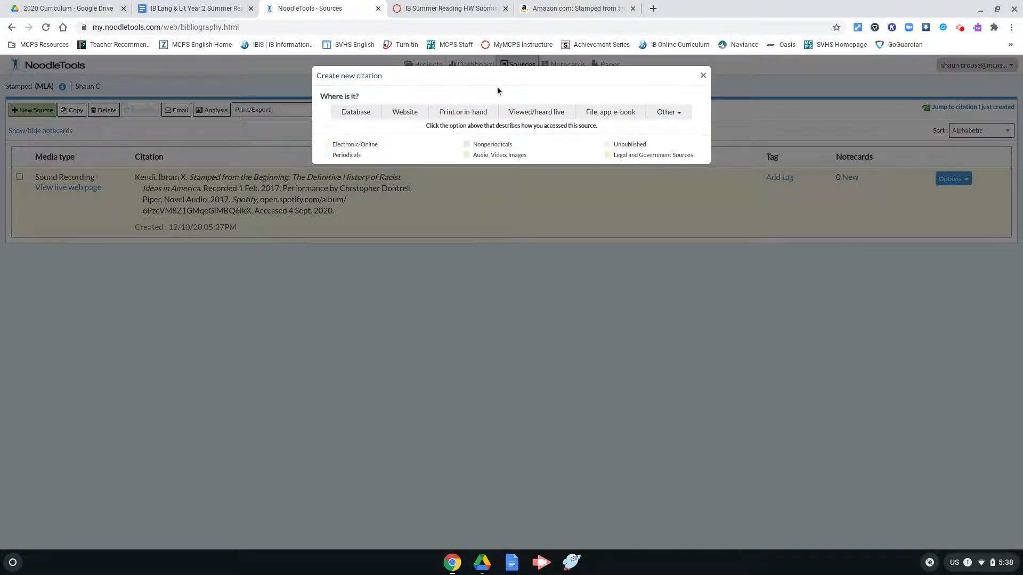
{"action": "left_click", "coordinate": [412, 113]}
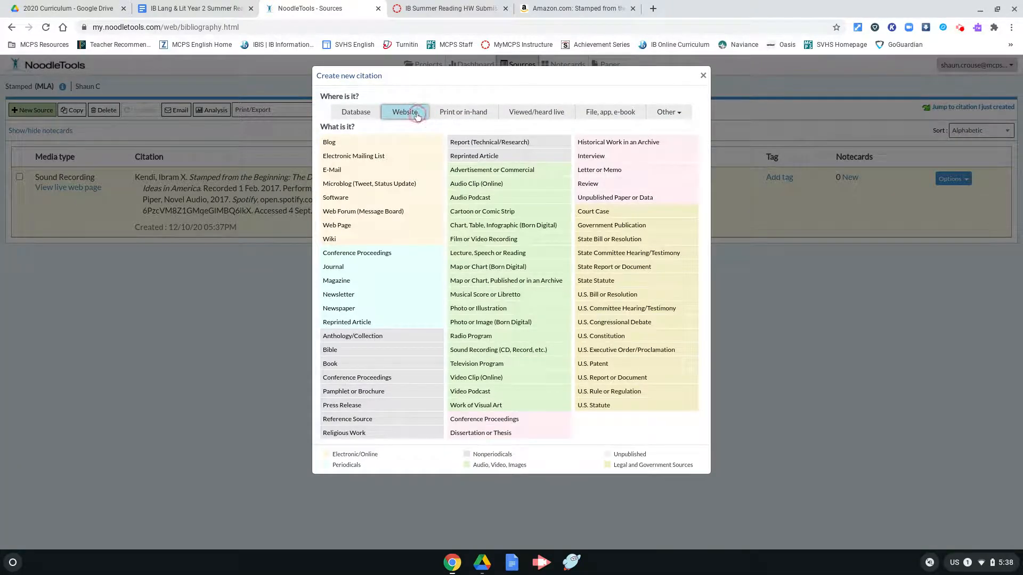
{"action": "left_click", "coordinate": [339, 369]}
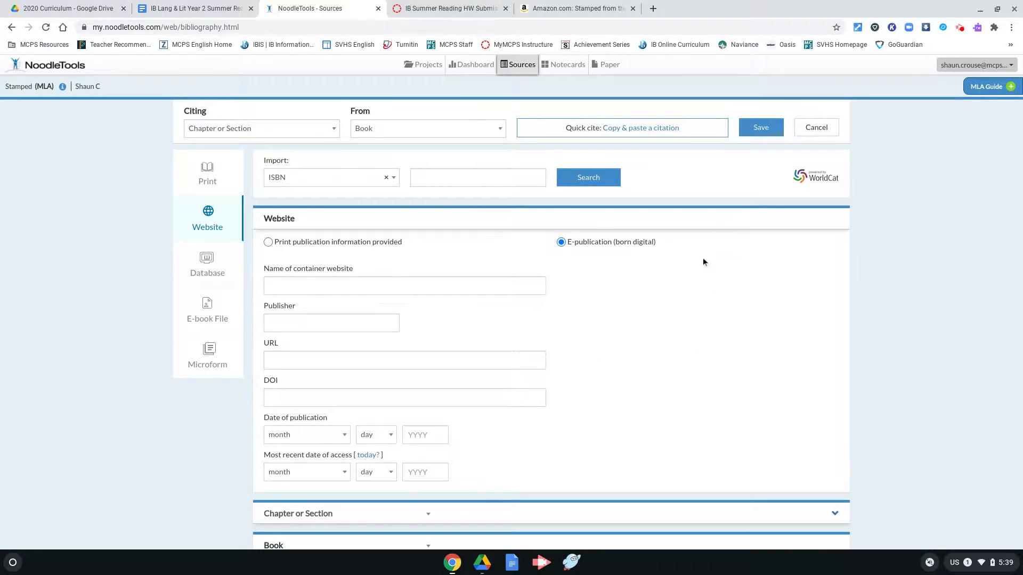
{"action": "scroll", "coordinate": [702, 258], "scroll_direction": "down", "scroll_amount": 1}
{"action": "scroll", "coordinate": [702, 257], "scroll_direction": "up", "scroll_amount": 1}
{"action": "left_click", "coordinate": [269, 243]}
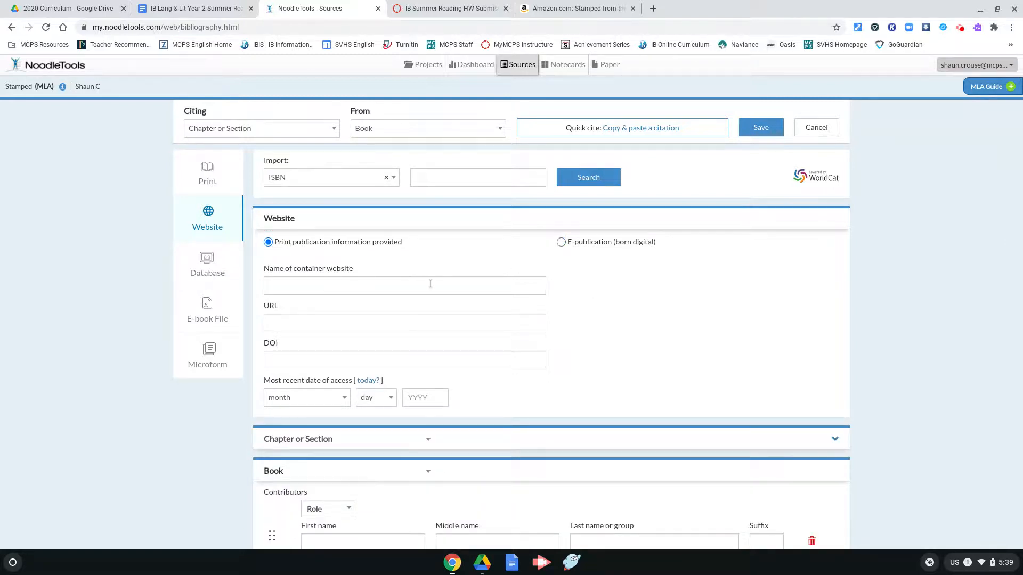
- Switch to Canvas, open the Chapter 9 and 15 PDF linked in the IA Outline using Stamped assignment, and copy its web address
{"action": "left_click", "coordinate": [319, 322]}
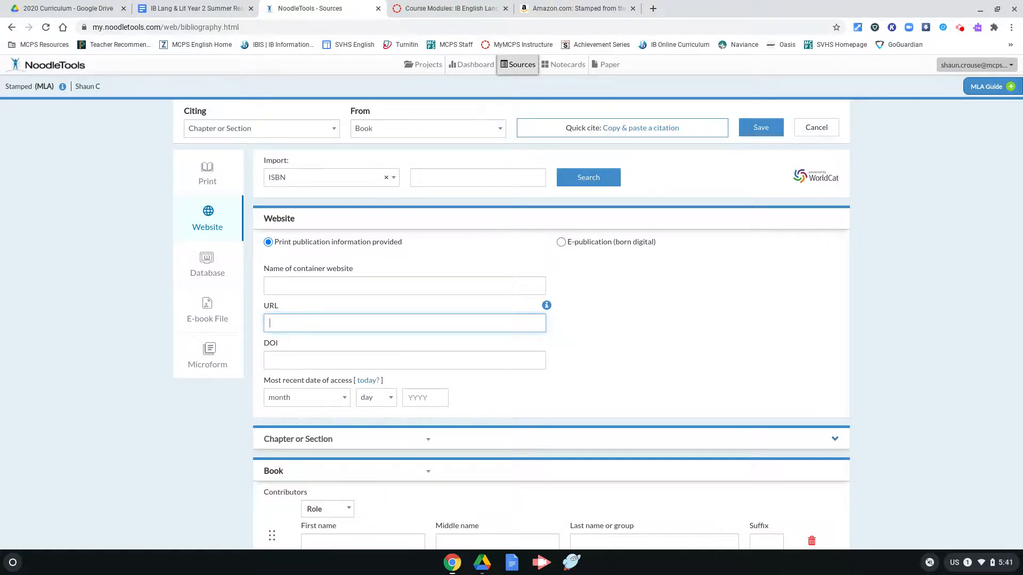
{"action": "left_click", "coordinate": [438, 12]}
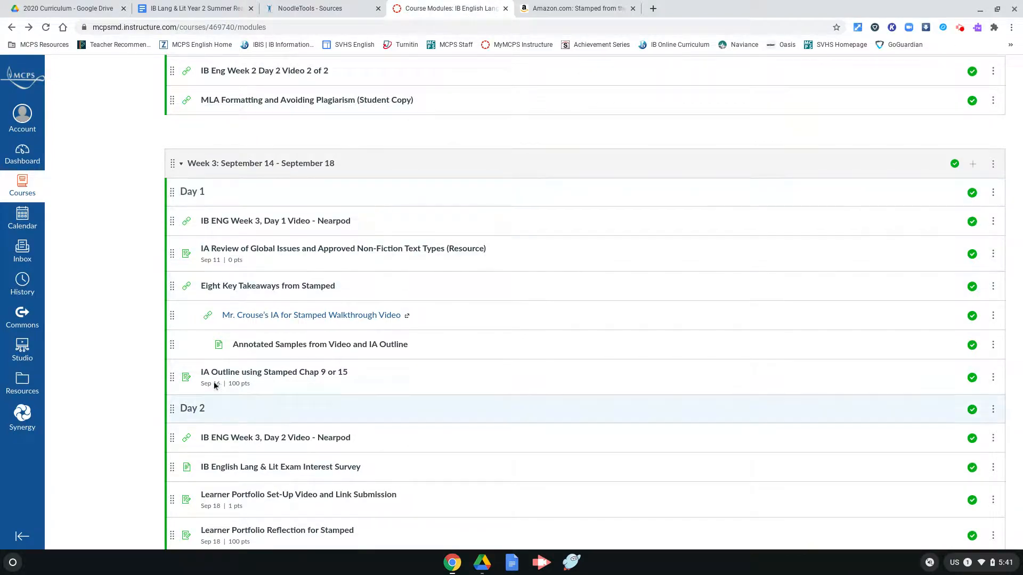
{"action": "left_click", "coordinate": [296, 377]}
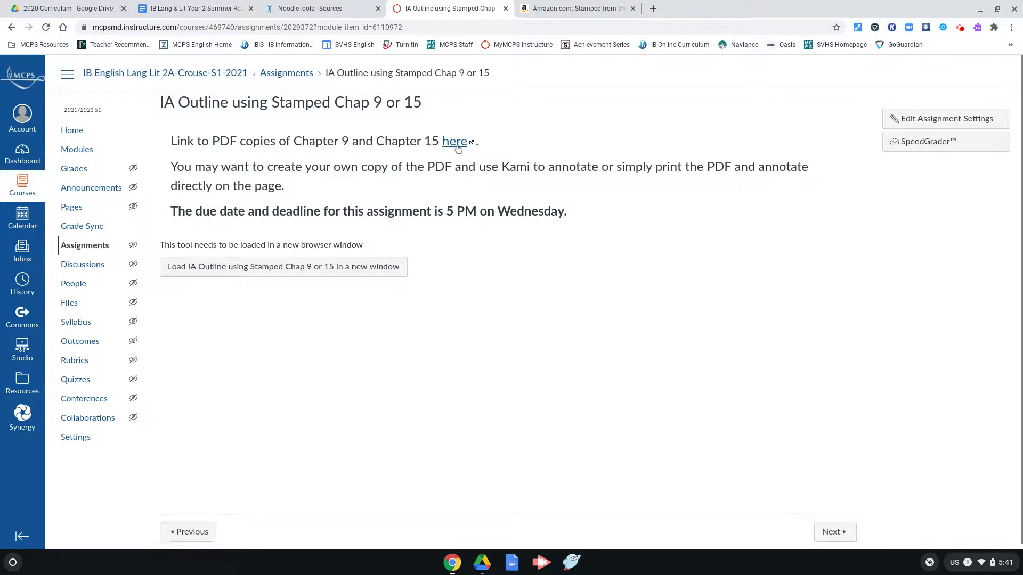
{"action": "left_click", "coordinate": [457, 144]}
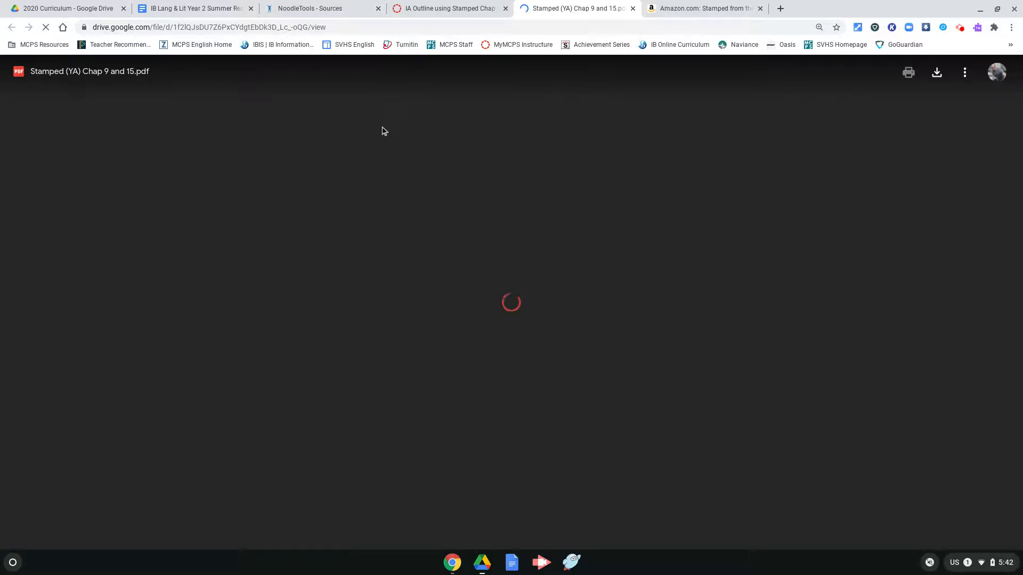
{"action": "left_click", "coordinate": [350, 27]}
{"action": "key", "text": "ctrl+c"}
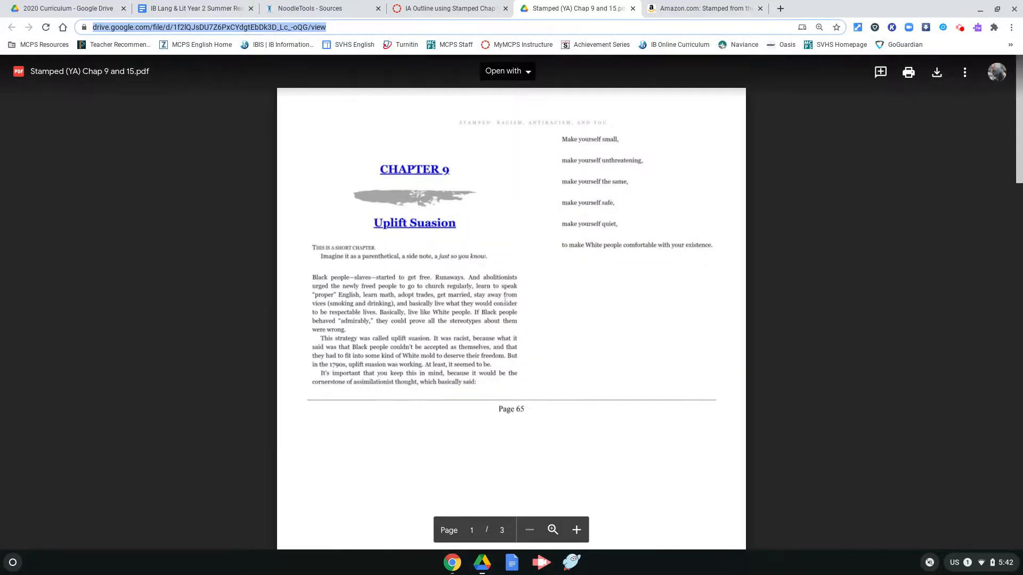
- Skim the chapters PDF and paste its copied address as the URL of the book citation in NoodleTools
{"action": "scroll", "coordinate": [504, 299], "scroll_direction": "down", "scroll_amount": 10}
{"action": "scroll", "coordinate": [505, 299], "scroll_direction": "down", "scroll_amount": 15}
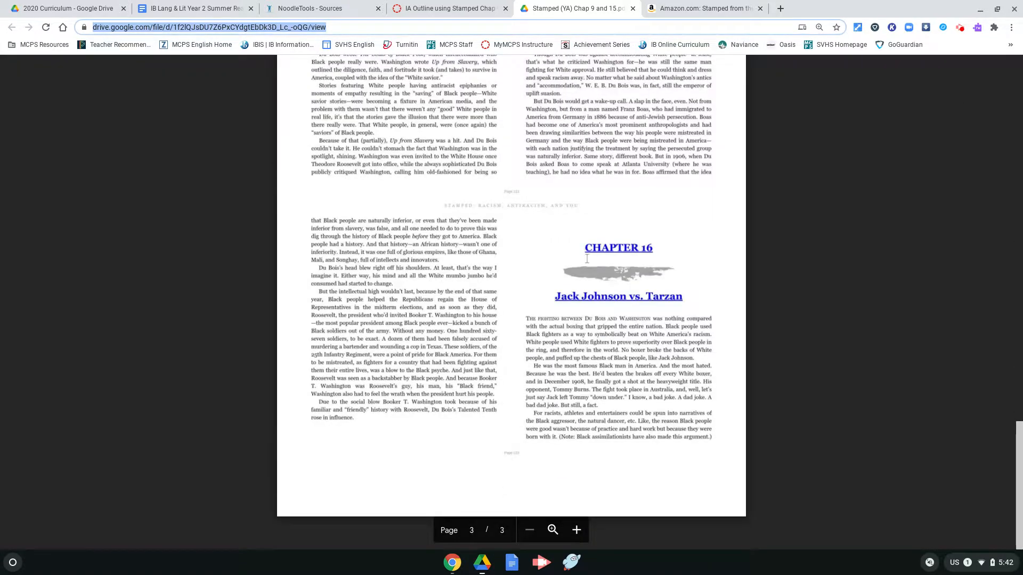
{"action": "scroll", "coordinate": [627, 205], "scroll_direction": "up", "scroll_amount": 20}
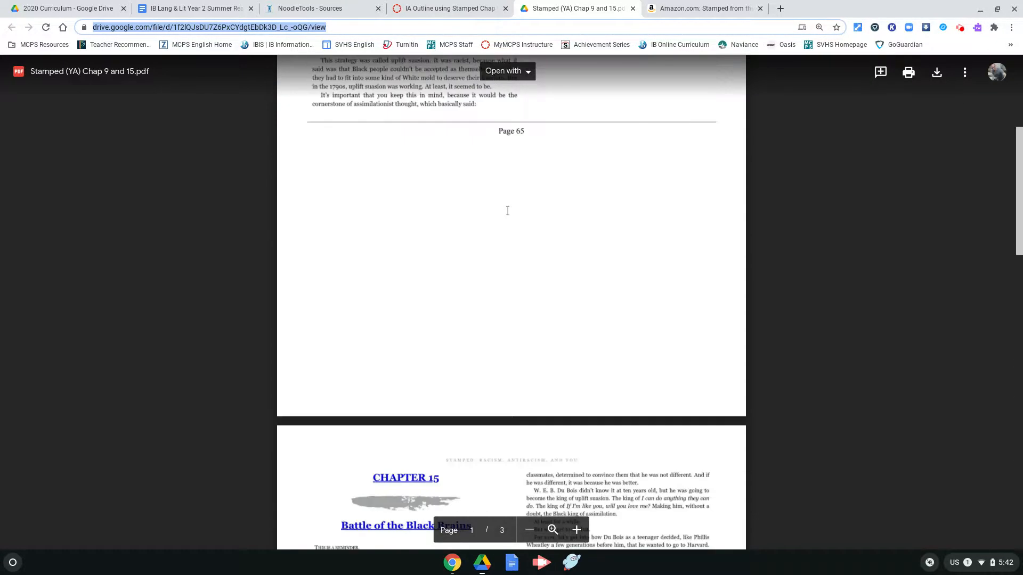
{"action": "left_click", "coordinate": [316, 6]}
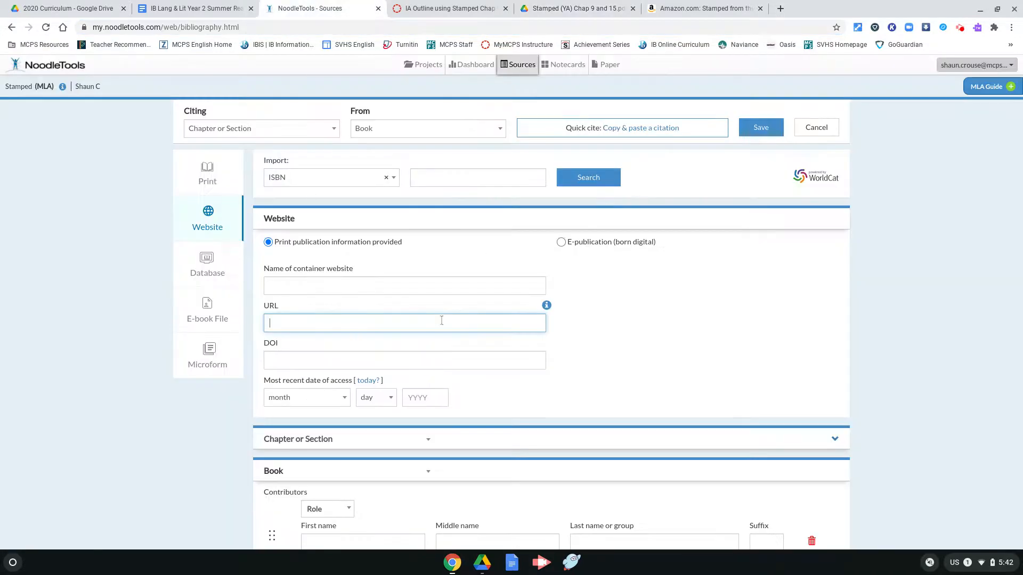
{"action": "key", "text": "ctrl+v"}
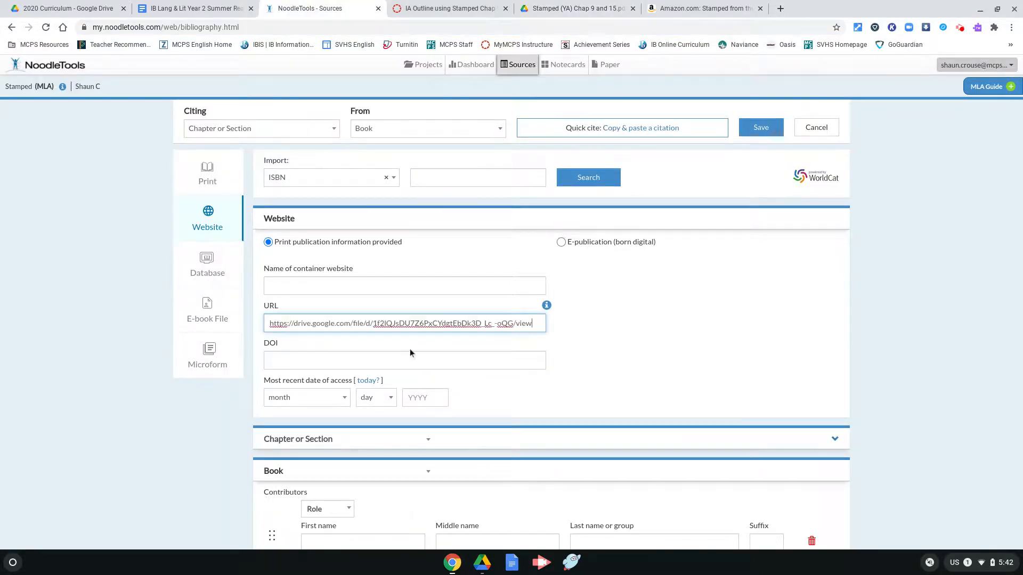
{"action": "left_click", "coordinate": [625, 349]}
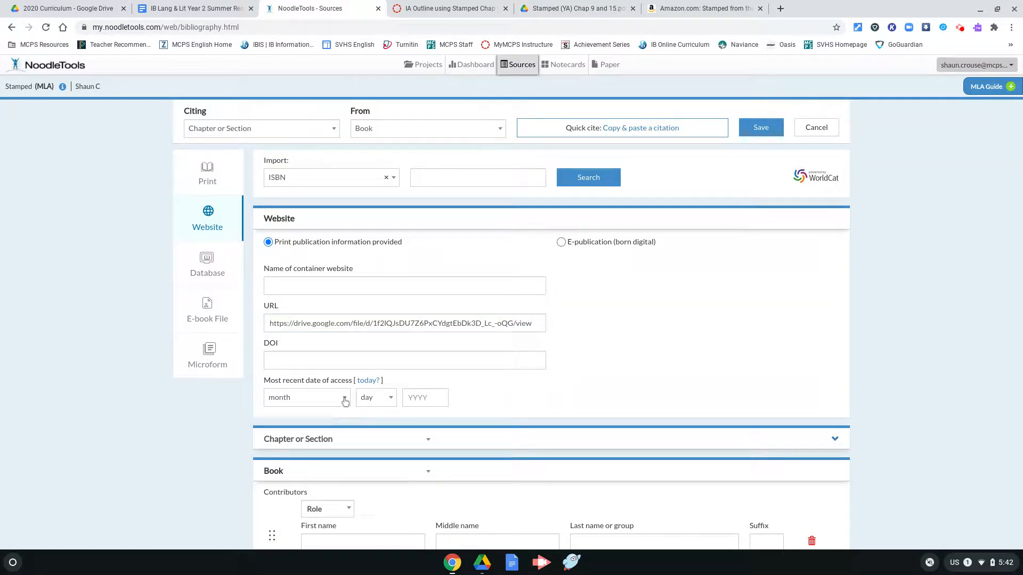
- Set the book citation's most recent date of access to December 9, 2020
{"action": "left_click", "coordinate": [445, 8]}
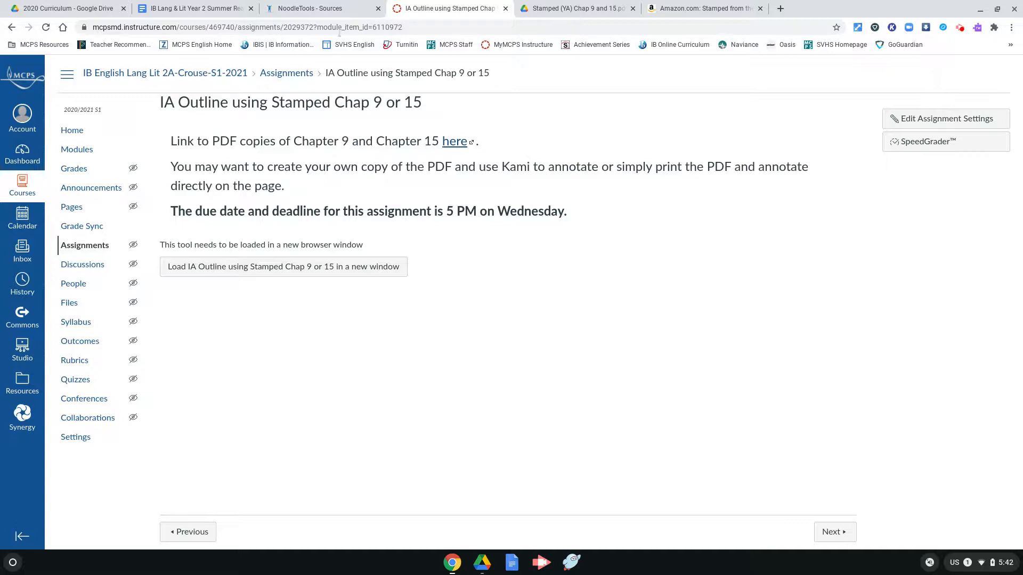
{"action": "left_click", "coordinate": [315, 11]}
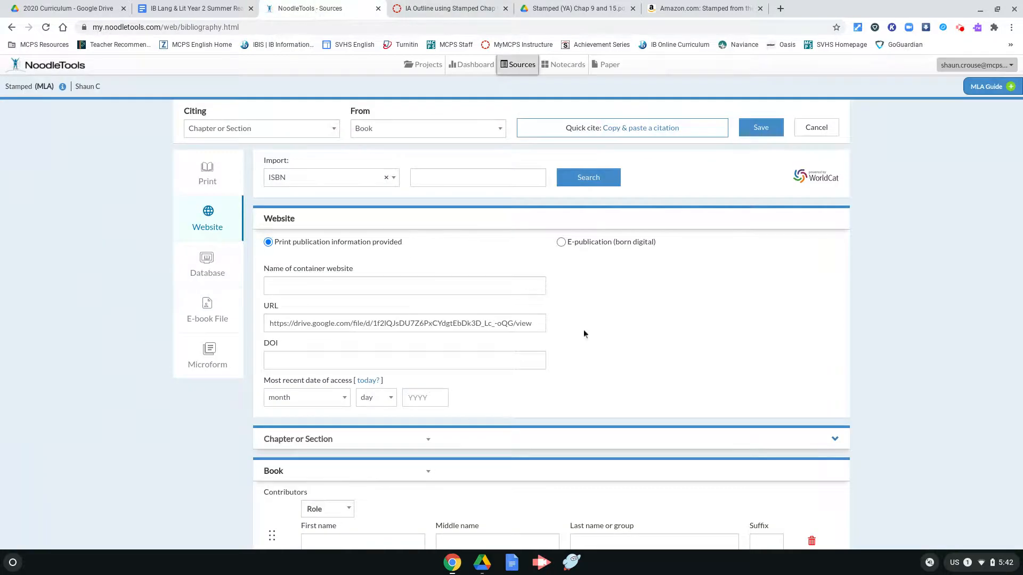
{"action": "left_click", "coordinate": [323, 402]}
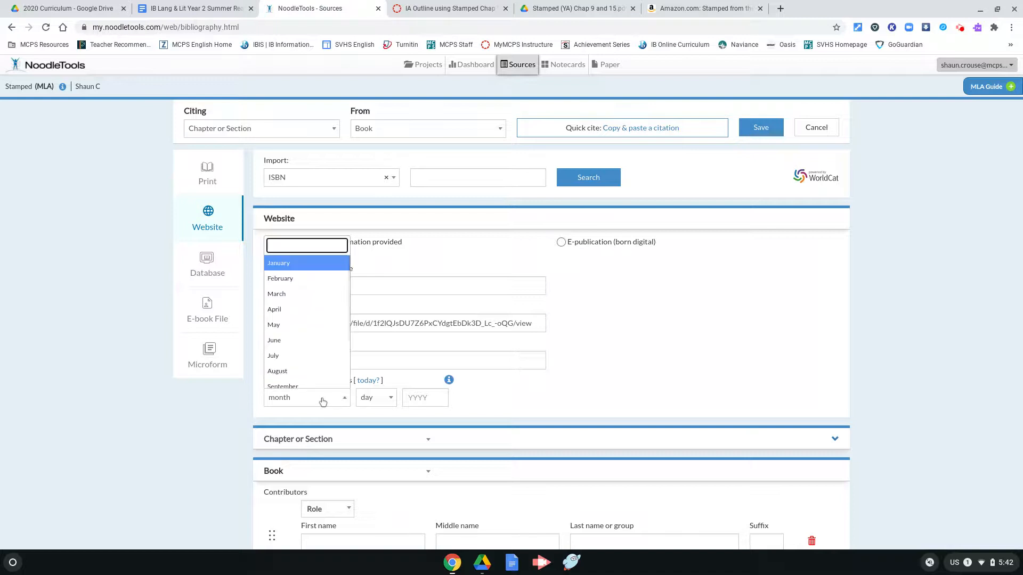
{"action": "scroll", "coordinate": [325, 355], "scroll_direction": "down", "scroll_amount": 2}
{"action": "left_click", "coordinate": [296, 380]}
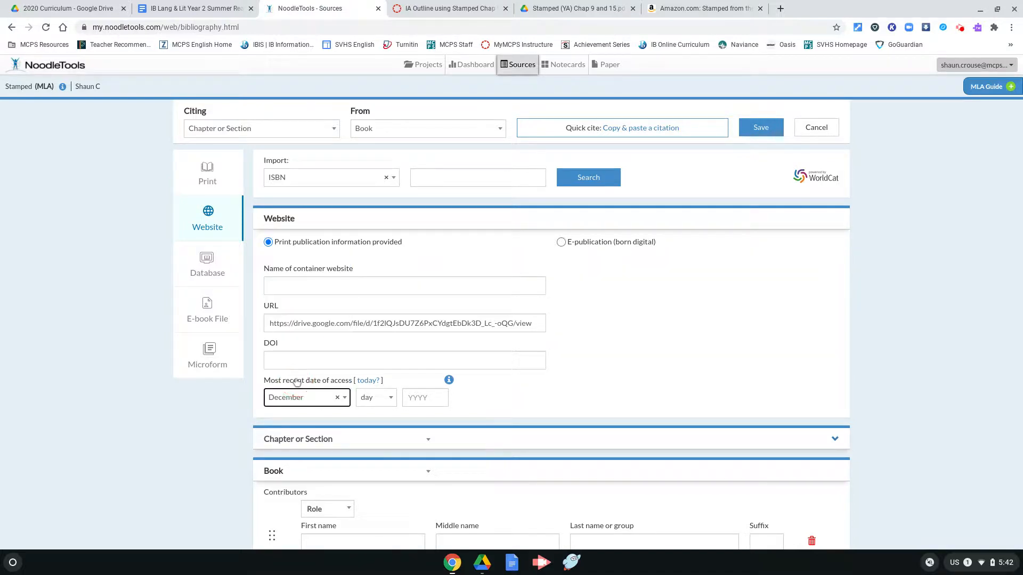
{"action": "left_click", "coordinate": [370, 404]}
{"action": "left_click", "coordinate": [373, 385]}
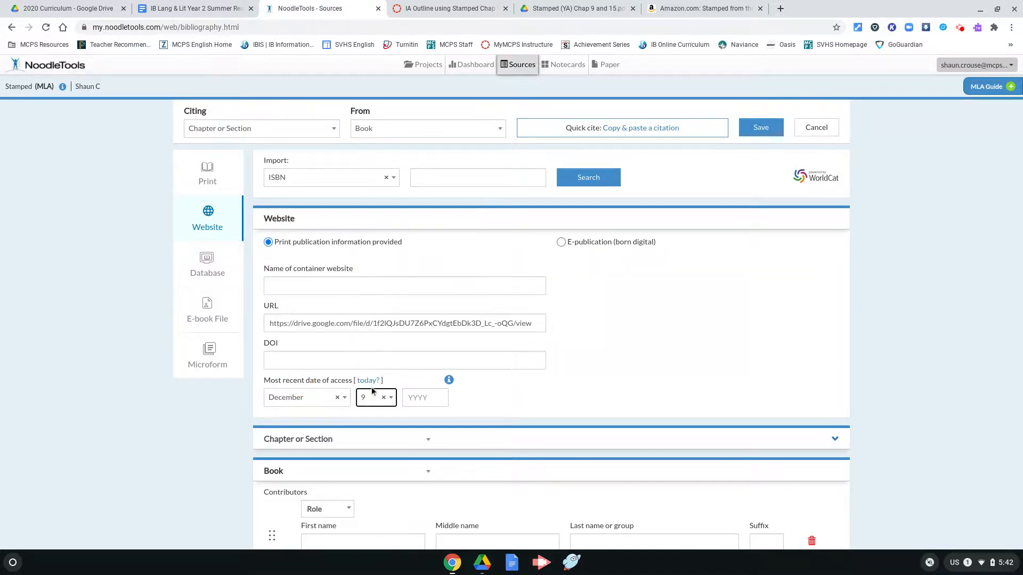
{"action": "left_click", "coordinate": [419, 397]}
{"action": "type", "text": "2020"}
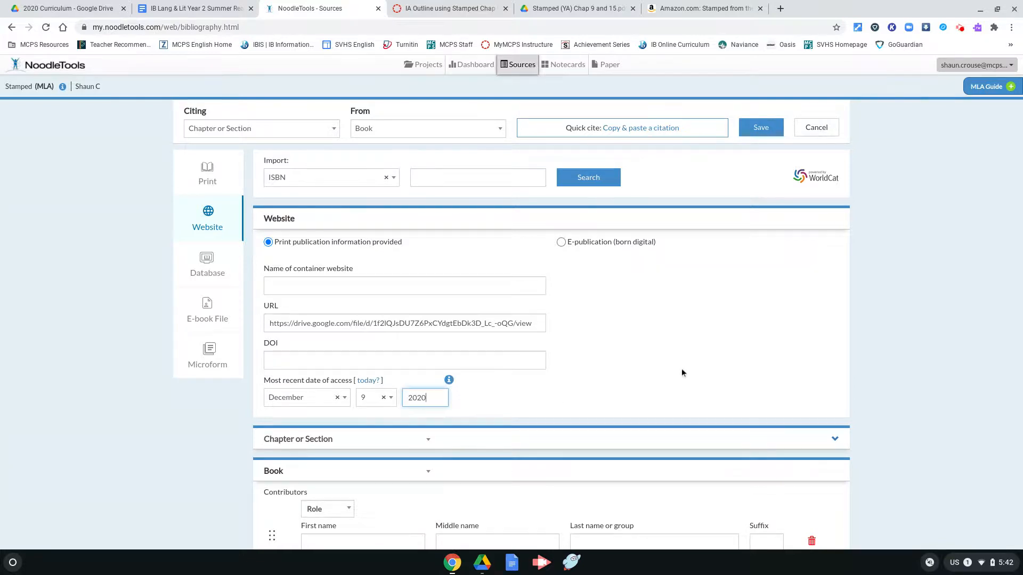
- Set the book's first contributor to the Author role with the name Ibram X Kendi
{"action": "scroll", "coordinate": [682, 370], "scroll_direction": "down", "scroll_amount": 5}
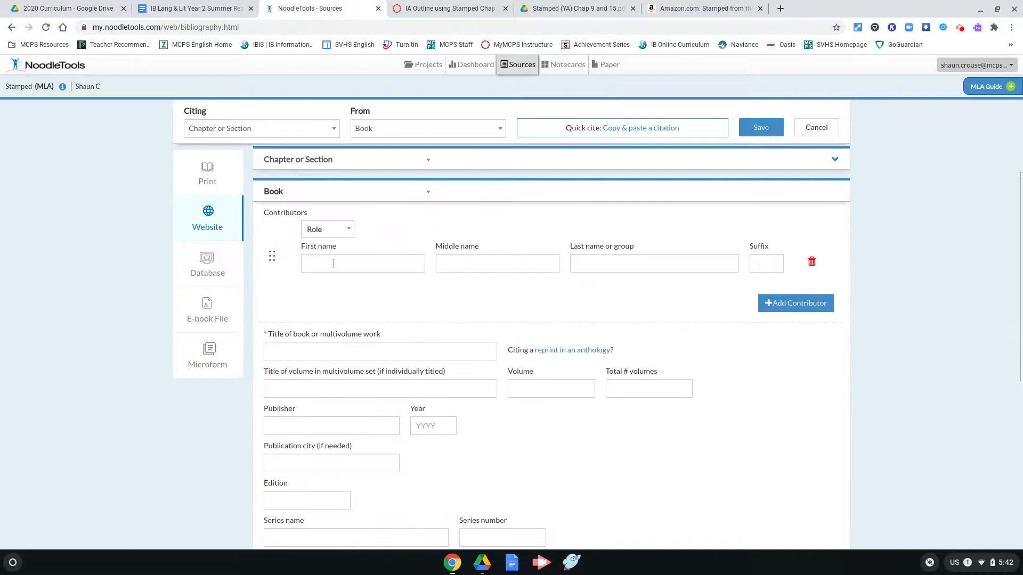
{"action": "left_click", "coordinate": [349, 231]}
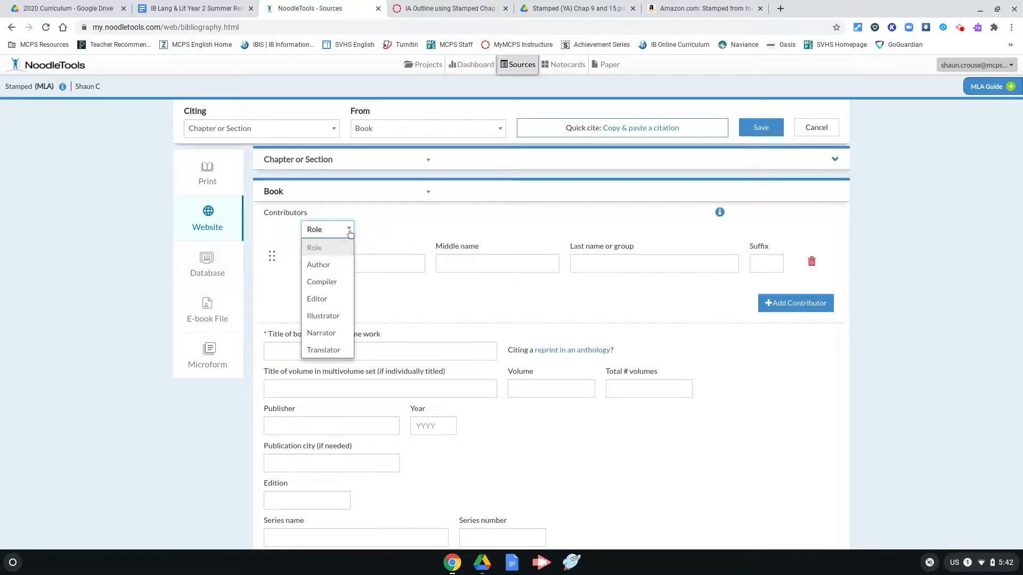
{"action": "left_click", "coordinate": [333, 266]}
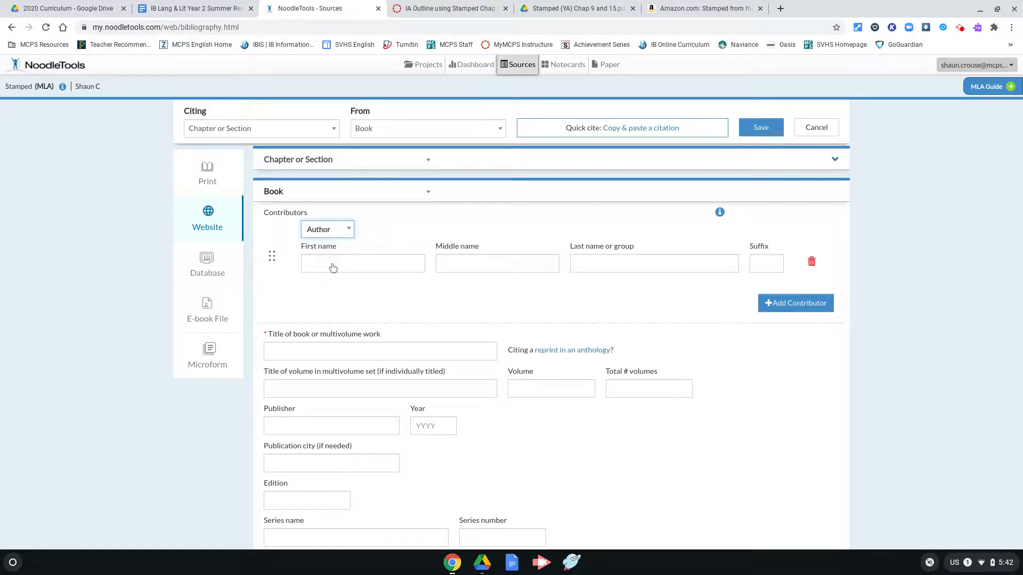
{"action": "left_click", "coordinate": [339, 266]}
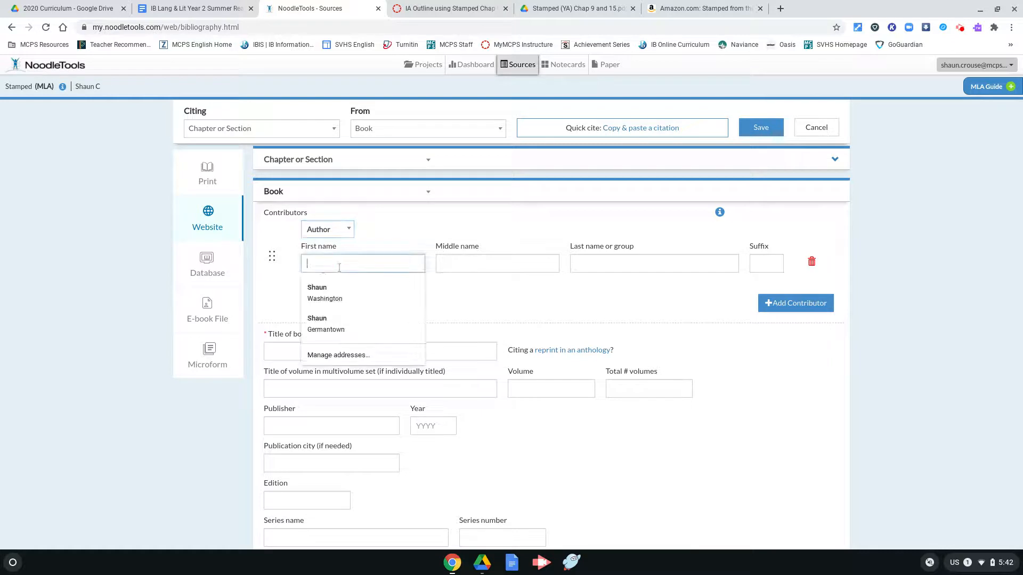
{"action": "type", "text": "Ibram"}
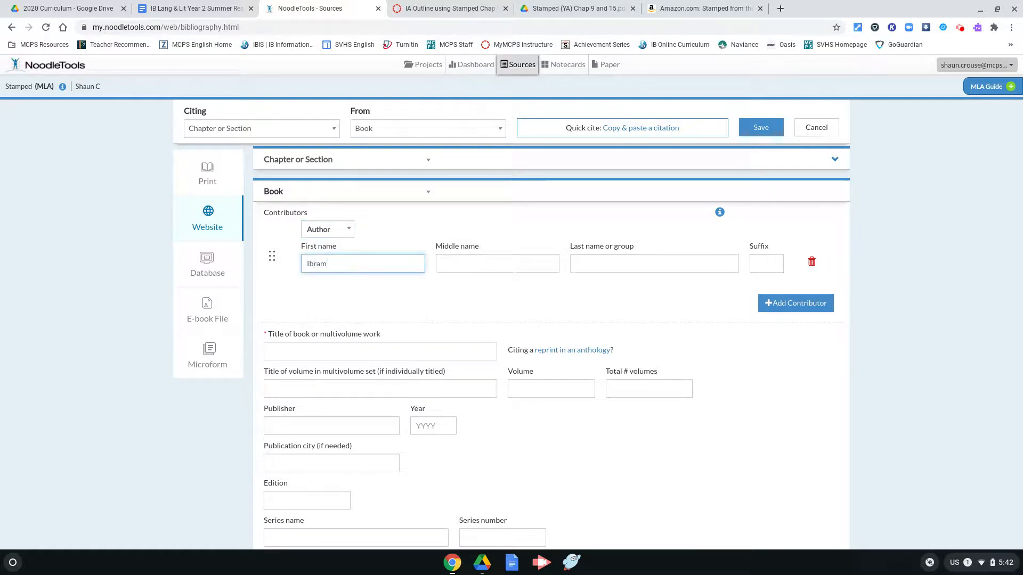
{"action": "key", "text": "Tab"}
{"action": "type", "text": "X"}
{"action": "key", "text": "Tab"}
{"action": "type", "text": "Kendi"}
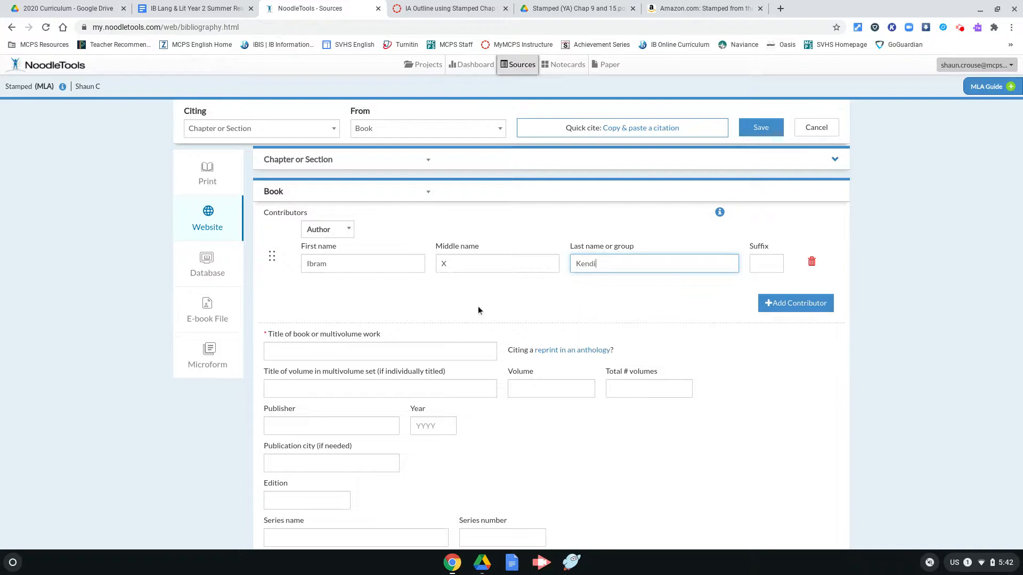
- Add a second contributor with the Author role and check the co-author's name in the chapters PDF and the Amazon listing
{"action": "left_click", "coordinate": [799, 305]}
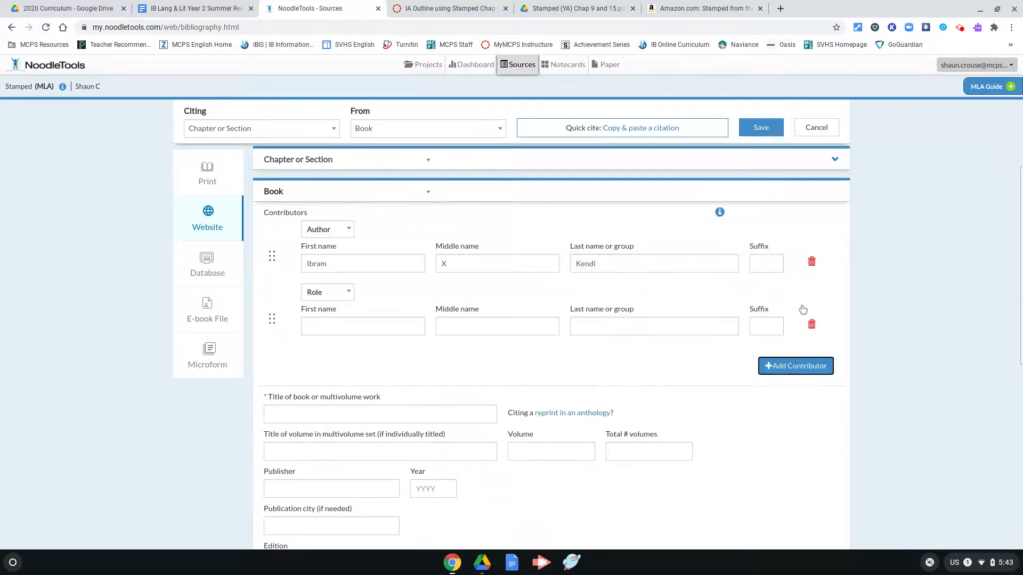
{"action": "left_click", "coordinate": [349, 293]}
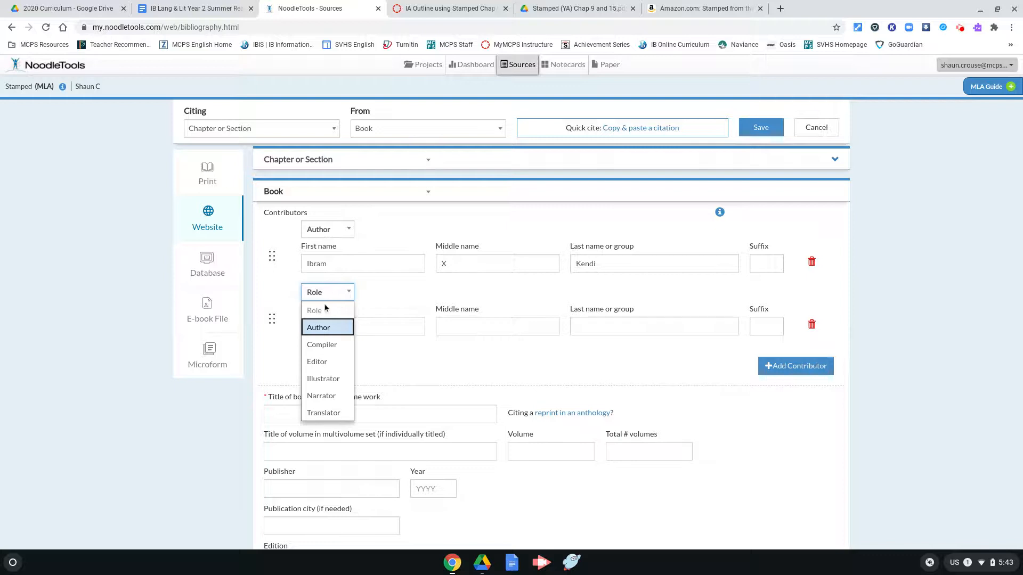
{"action": "left_click", "coordinate": [326, 329]}
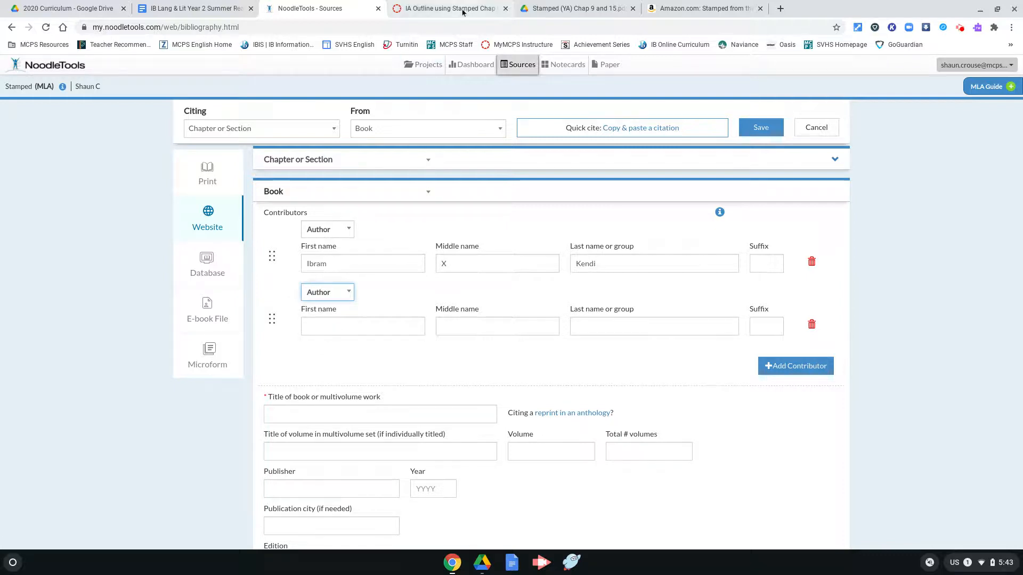
{"action": "left_click", "coordinate": [568, 11]}
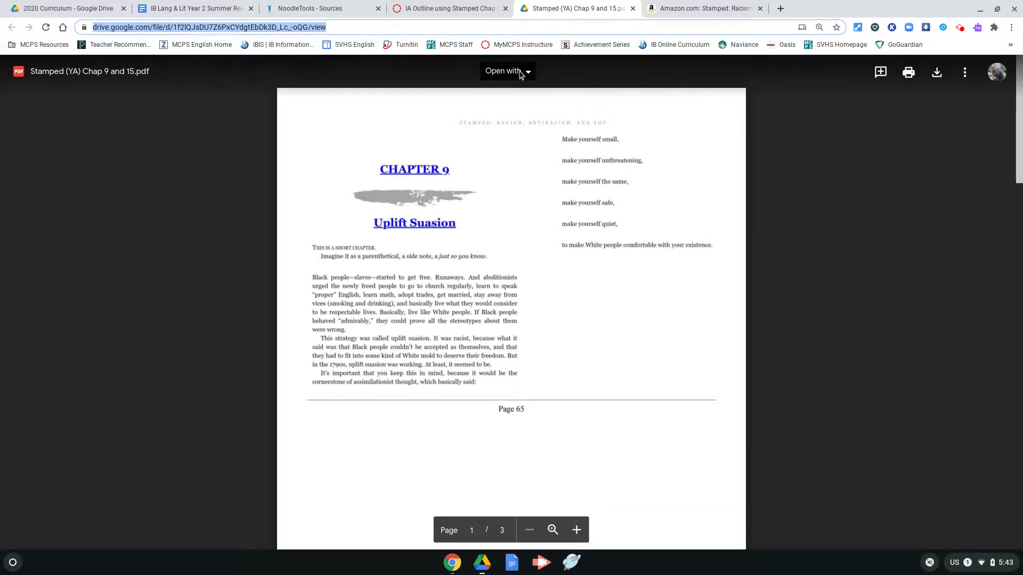
{"action": "left_click", "coordinate": [689, 9]}
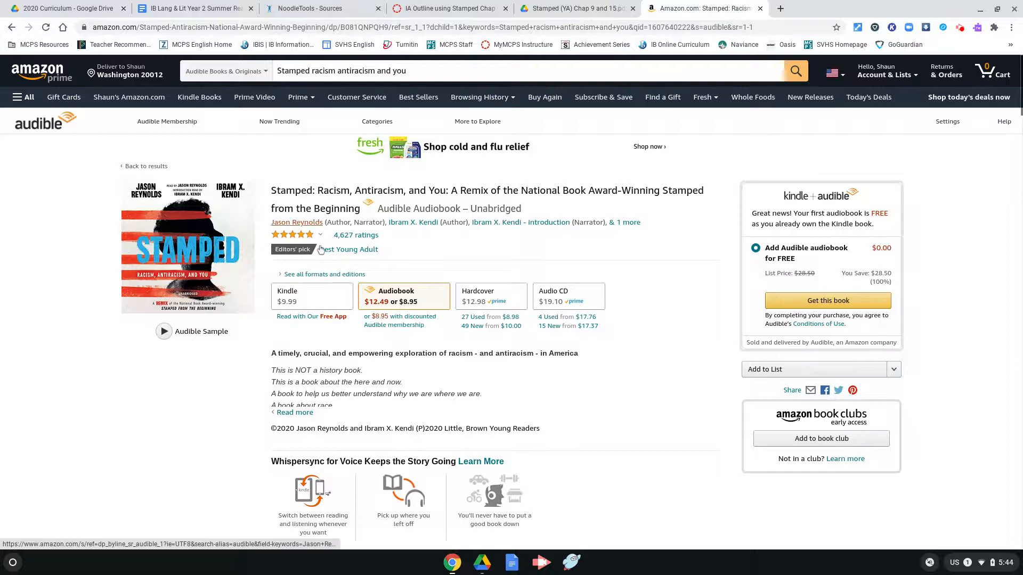
{"action": "mouse_move", "coordinate": [270, 225]}
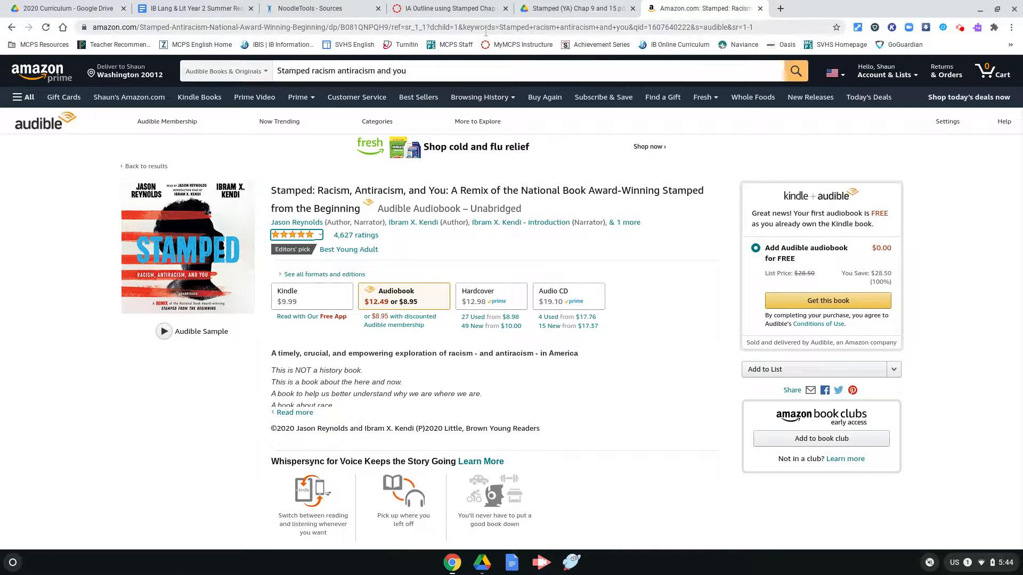
{"action": "left_click", "coordinate": [309, 9]}
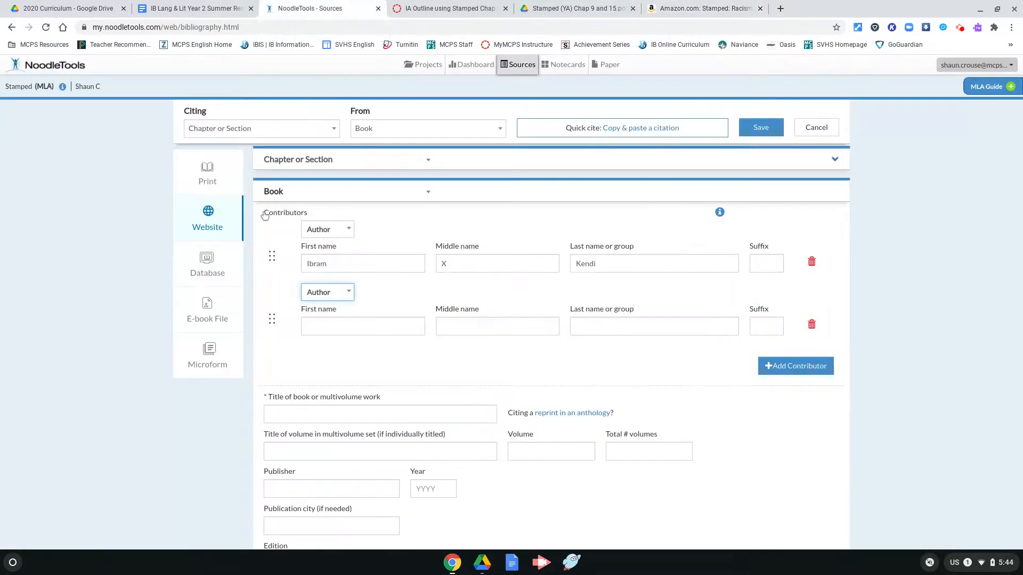
- Name the second author Jason Reynolds, checking the surname's spelling against the Amazon listing
{"action": "left_click", "coordinate": [360, 324]}
{"action": "type", "text": "Jason"}
{"action": "key", "text": "Tab"}
{"action": "key", "text": "Tab"}
{"action": "type", "text": "Rayno"}
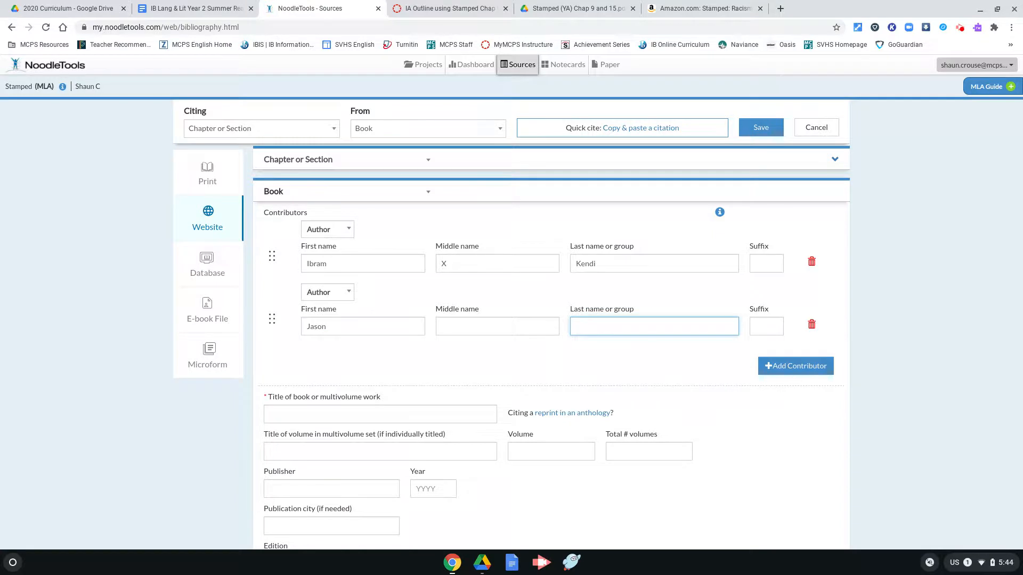
{"action": "type", "text": "lds"}
{"action": "left_click", "coordinate": [687, 9]}
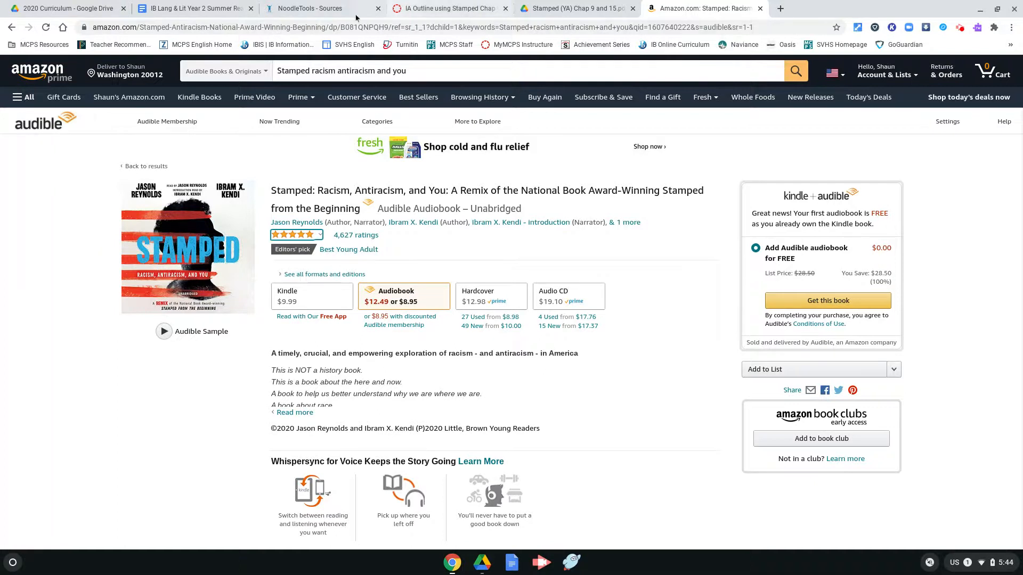
{"action": "left_click", "coordinate": [319, 10]}
{"action": "left_click", "coordinate": [583, 326]}
{"action": "key", "text": "BackSpace"}
{"action": "type", "text": "eynolds"}
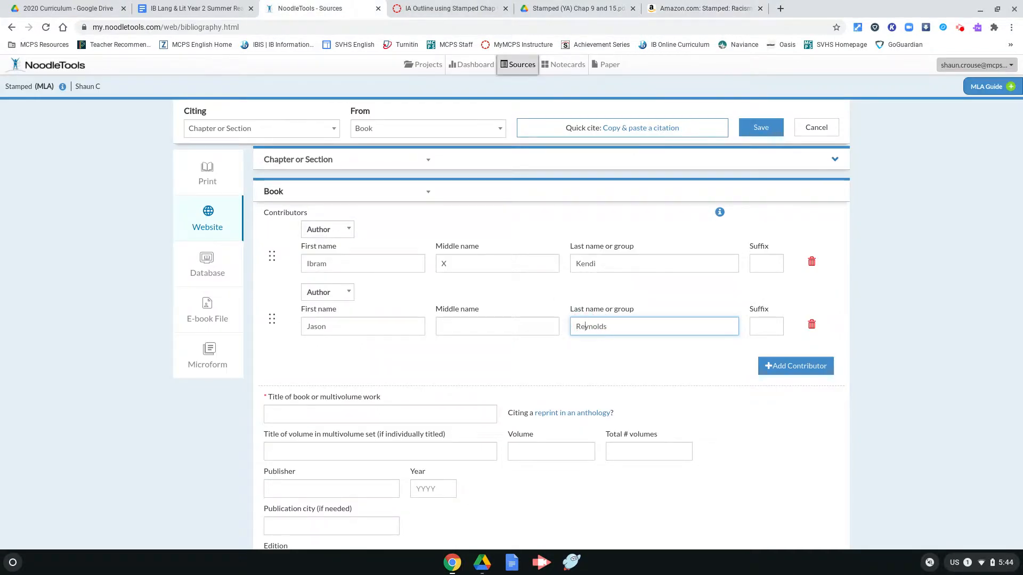
{"action": "left_click", "coordinate": [648, 356]}
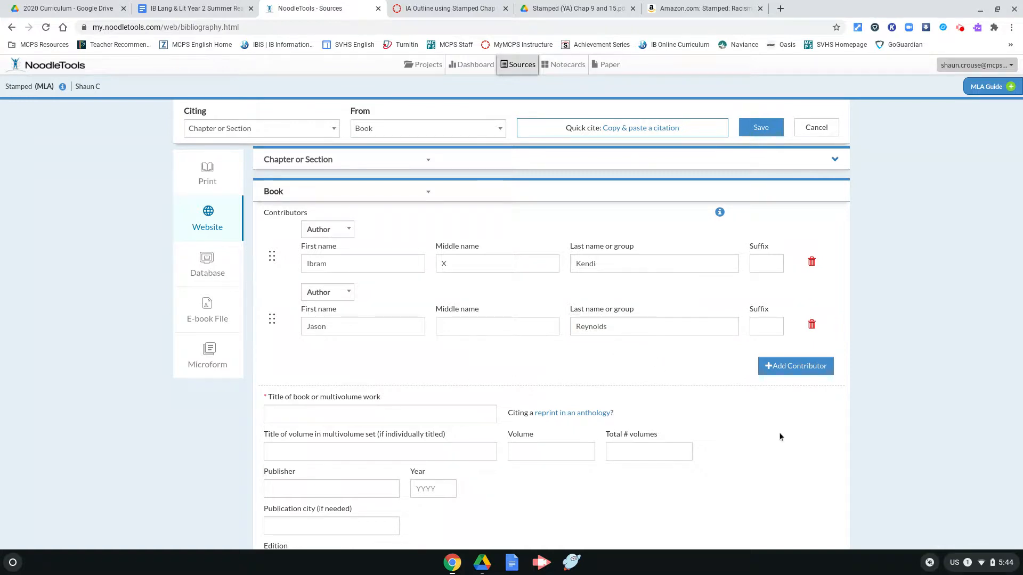
- Enter the book title "Stamped: Racism, Antiracism, and You"
{"action": "scroll", "coordinate": [780, 432], "scroll_direction": "down", "scroll_amount": 3}
{"action": "left_click", "coordinate": [384, 270]}
{"action": "type", "text": "Stamped: Racism, ANtiracism,"}
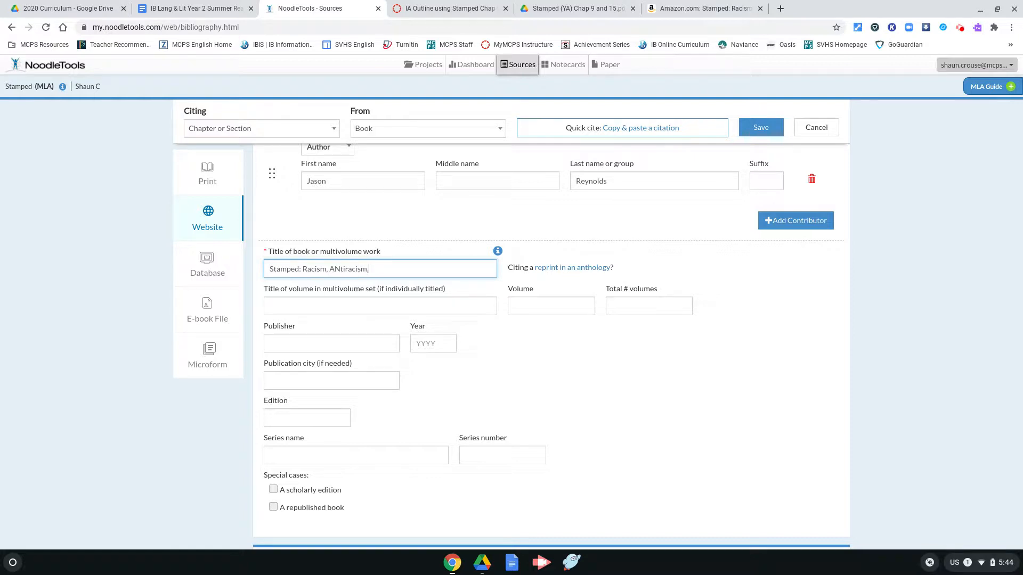
{"action": "type", "text": " and You"}
{"action": "left_click", "coordinate": [339, 269]}
{"action": "key", "text": "BackSpace"}
{"action": "type", "text": "n"}
{"action": "left_click", "coordinate": [413, 272]}
{"action": "left_click", "coordinate": [617, 347]}
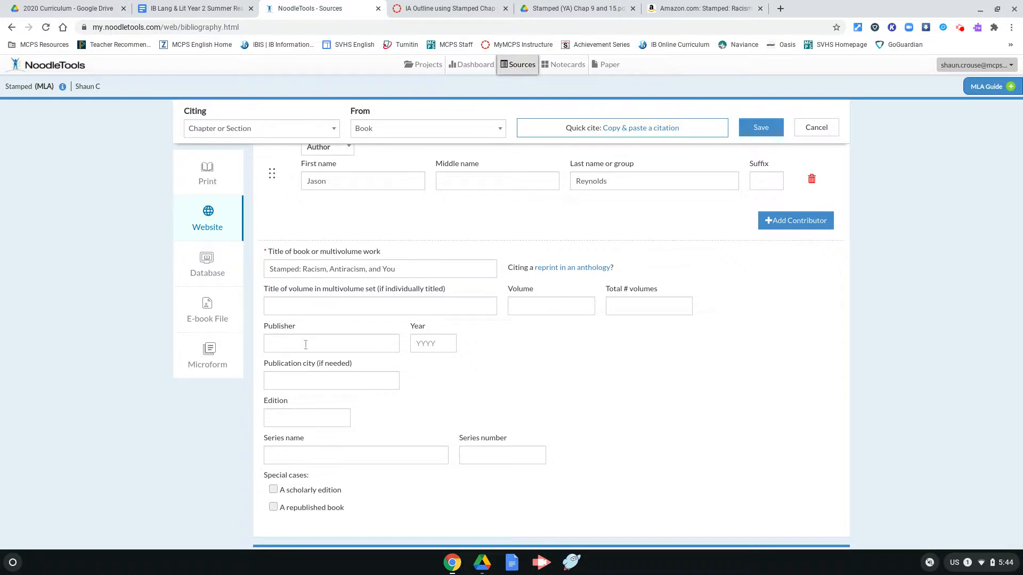
- Switch to the Amazon listing and copy the publisher name Little, Brown Young Readers from the product details
{"action": "left_click", "coordinate": [705, 15]}
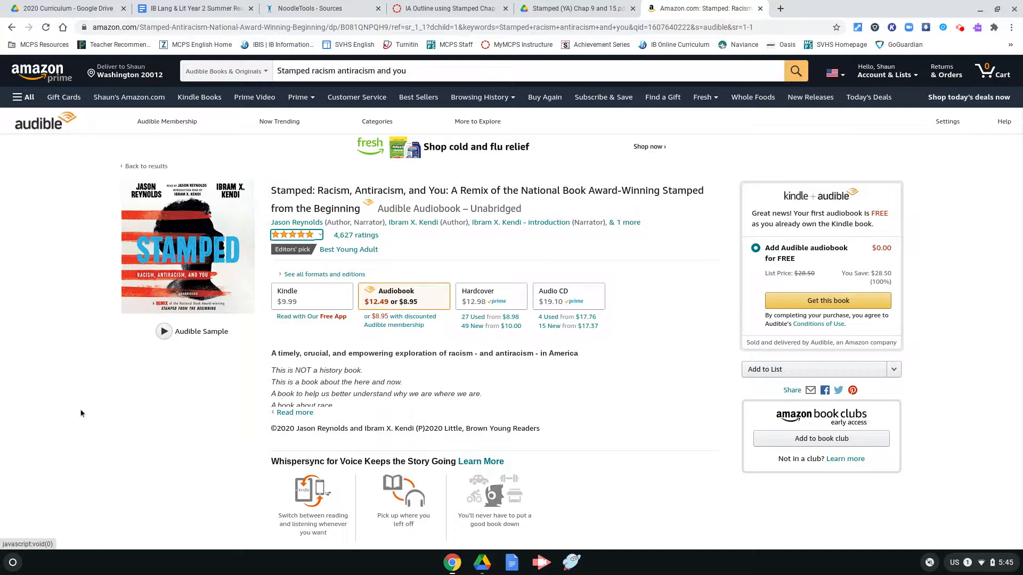
{"action": "scroll", "coordinate": [97, 414], "scroll_direction": "down", "scroll_amount": 1}
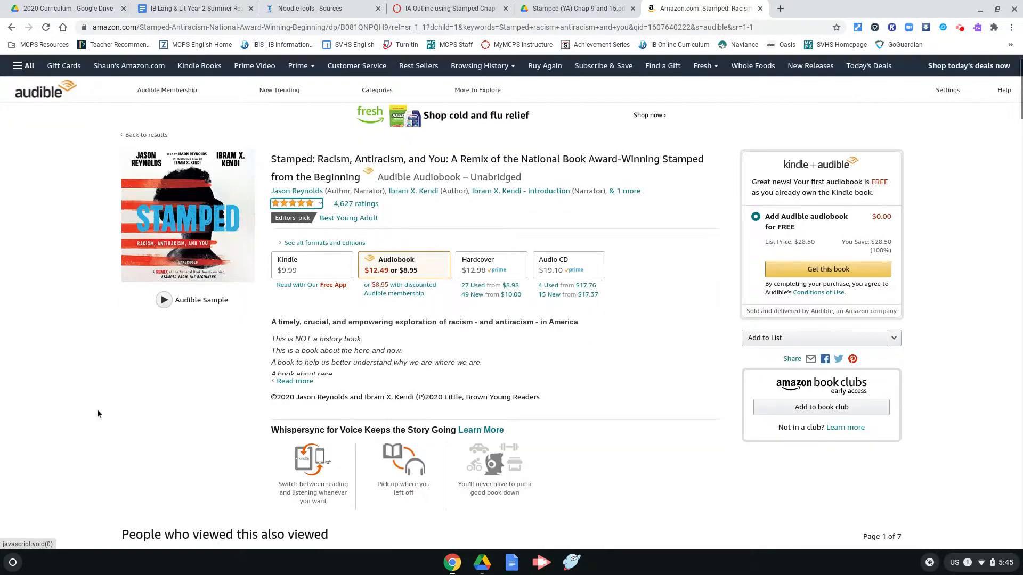
{"action": "scroll", "coordinate": [98, 413], "scroll_direction": "down", "scroll_amount": 5}
{"action": "scroll", "coordinate": [97, 414], "scroll_direction": "down", "scroll_amount": 7}
{"action": "scroll", "coordinate": [97, 414], "scroll_direction": "down", "scroll_amount": 5}
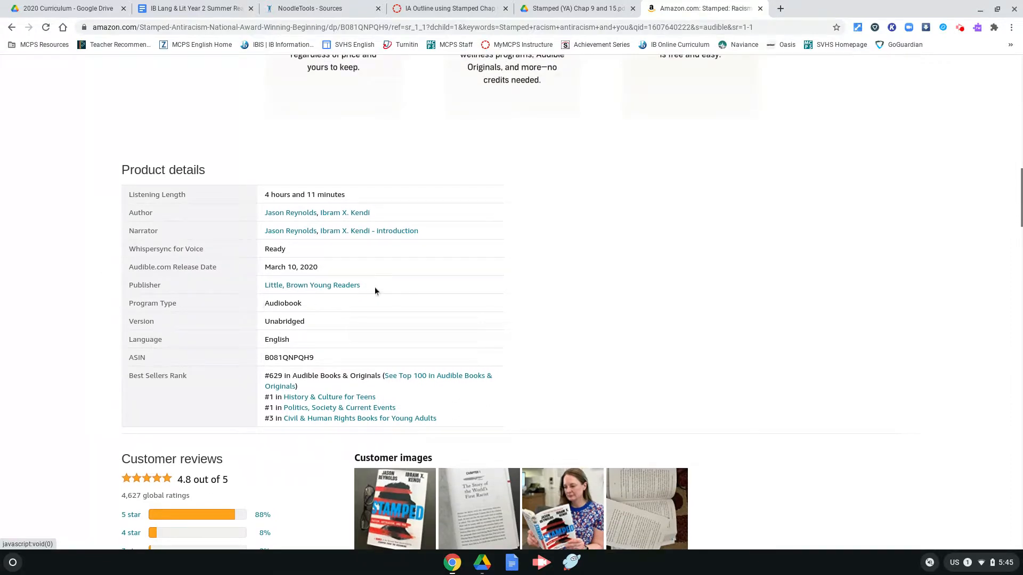
{"action": "left_click_drag", "start_coordinate": [360, 286], "coordinate": [265, 288]}
{"action": "key", "text": "ctrl+c"}
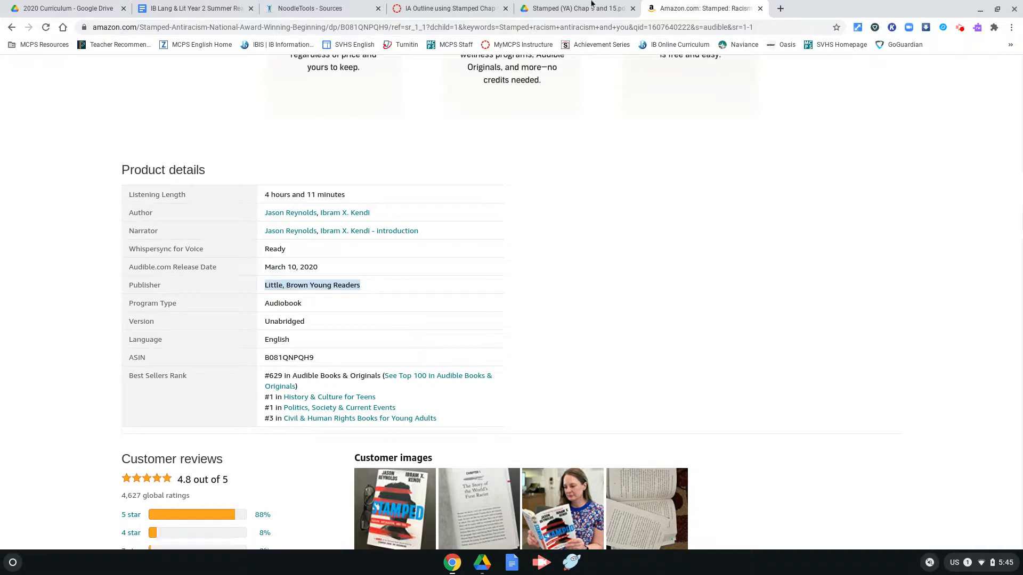
- Return to NoodleTools, paste Little, Brown Young Readers as the publisher and set the publication year to 2020
{"action": "left_click", "coordinate": [310, 8]}
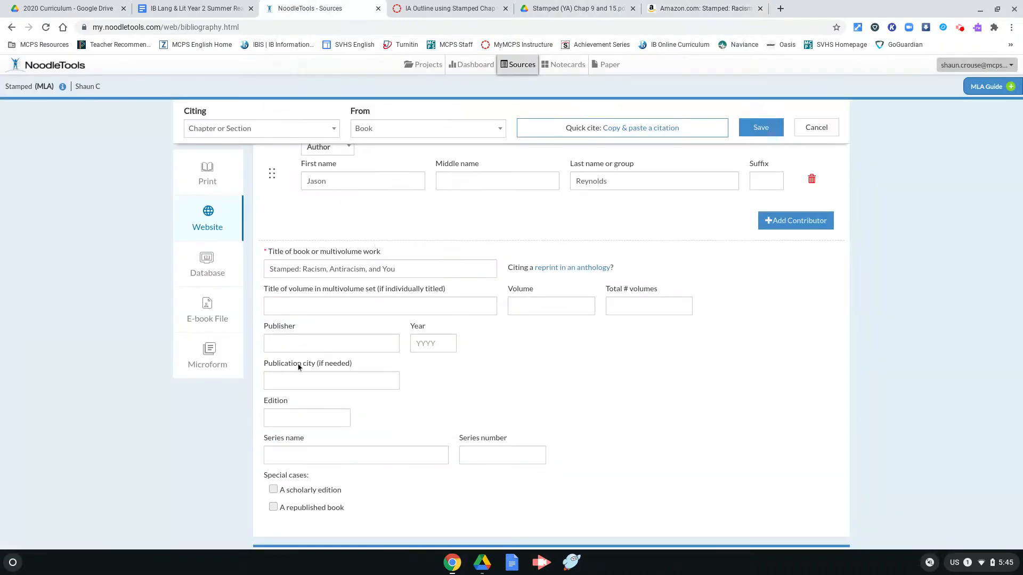
{"action": "left_click", "coordinate": [303, 343]}
{"action": "key", "text": "ctrl+v"}
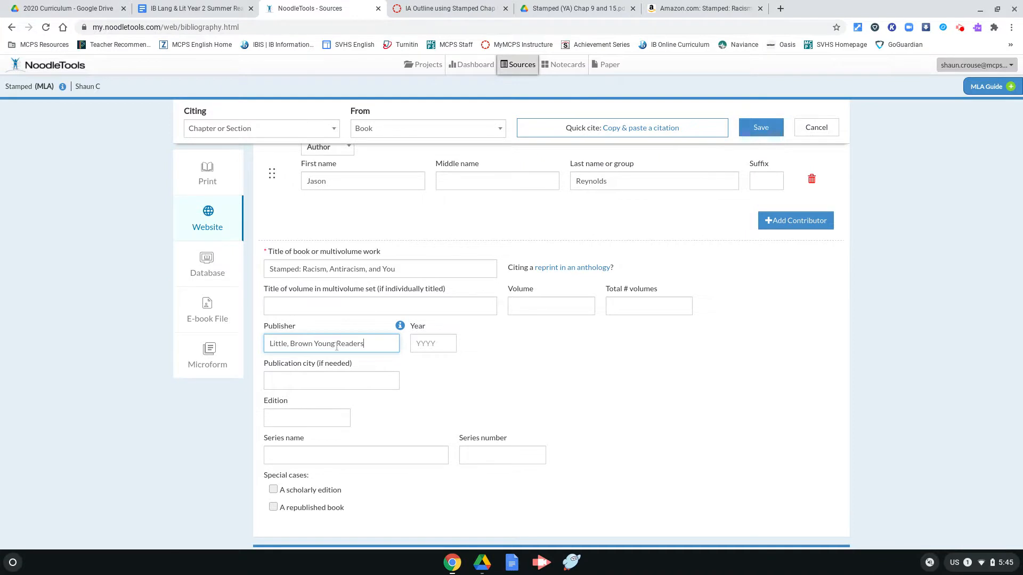
{"action": "left_click", "coordinate": [446, 345]}
{"action": "type", "text": "2020"}
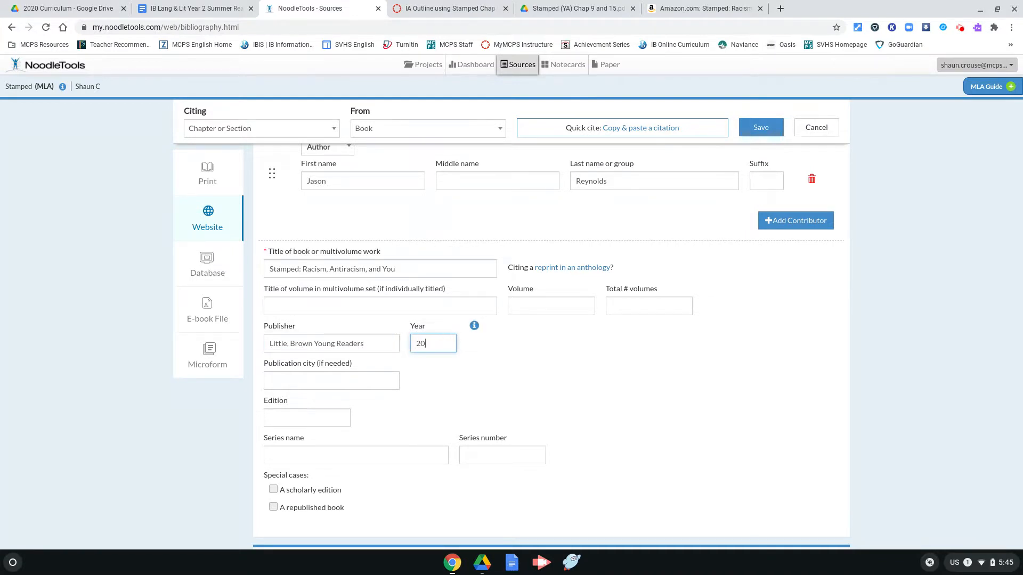
{"action": "left_click", "coordinate": [537, 386]}
{"action": "scroll", "coordinate": [613, 398], "scroll_direction": "down", "scroll_amount": 2}
{"action": "scroll", "coordinate": [614, 352], "scroll_direction": "down", "scroll_amount": 1}
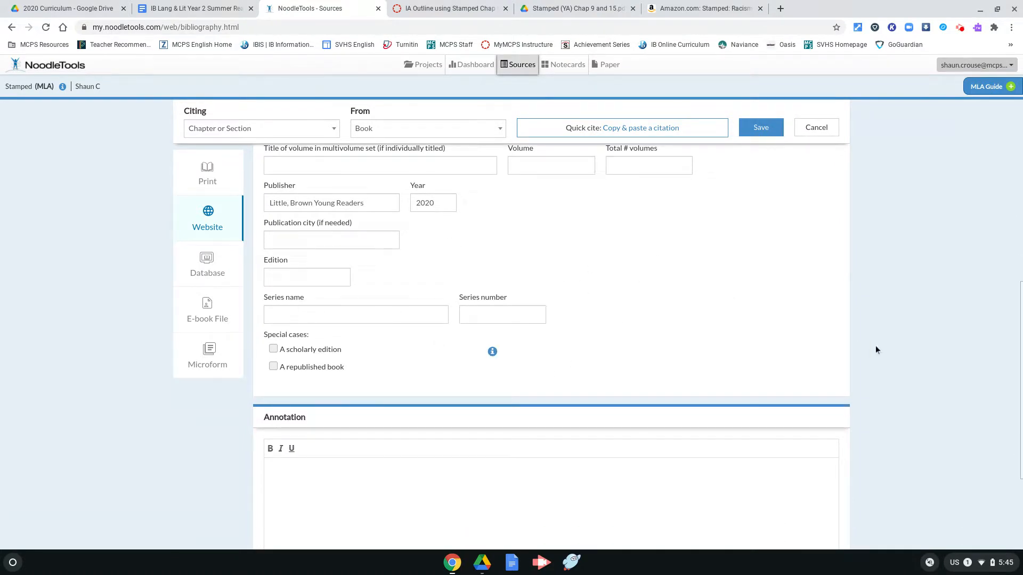
{"action": "scroll", "coordinate": [875, 345], "scroll_direction": "up", "scroll_amount": 2}
{"action": "scroll", "coordinate": [804, 401], "scroll_direction": "up", "scroll_amount": 4}
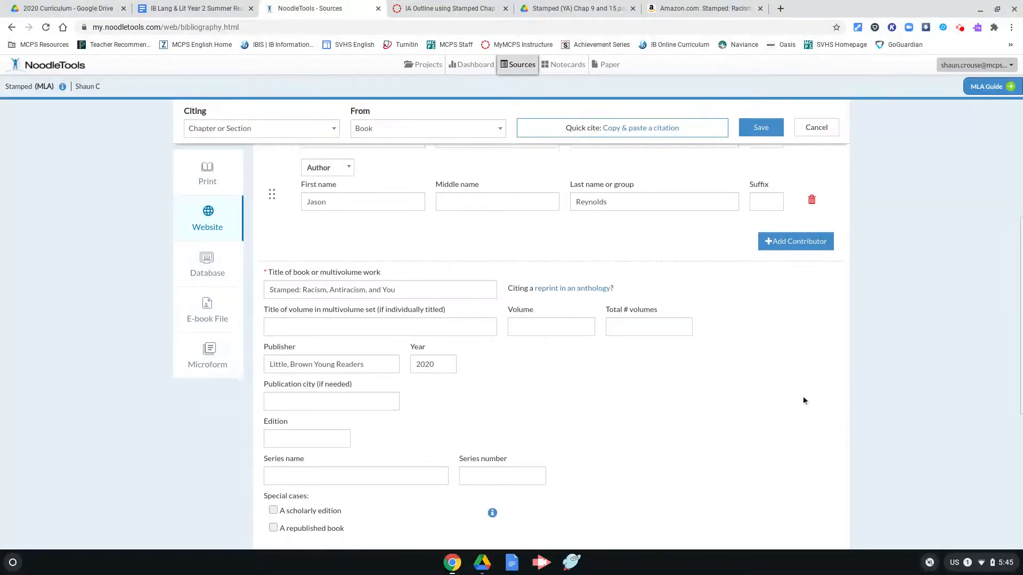
{"action": "scroll", "coordinate": [804, 396], "scroll_direction": "up", "scroll_amount": 5}
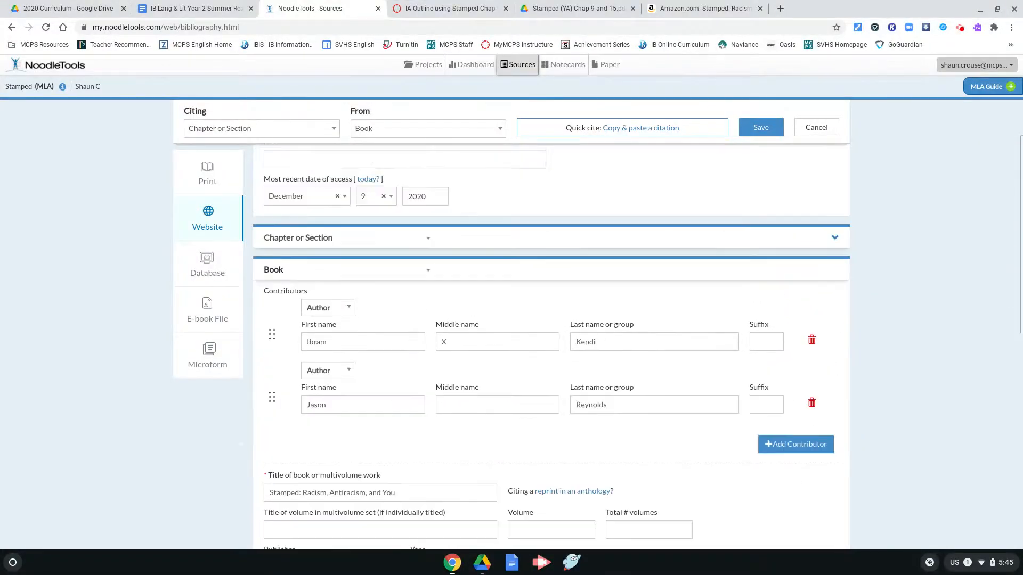
- Check the completed form from the website details to the annotation and save the Stamped book chapter citation
{"action": "scroll", "coordinate": [551, 346], "scroll_direction": "up", "scroll_amount": 1}
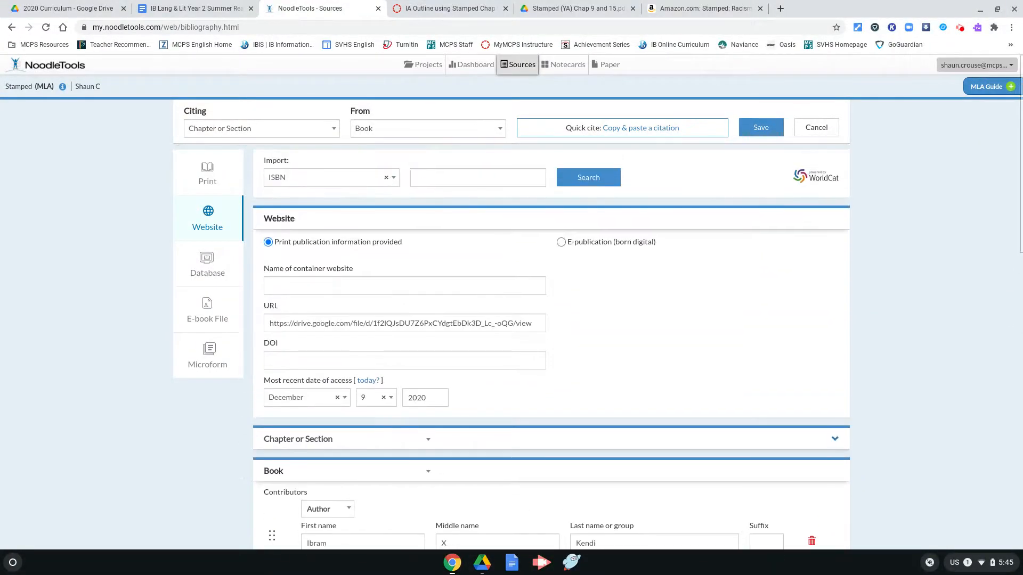
{"action": "scroll", "coordinate": [543, 388], "scroll_direction": "down", "scroll_amount": 15}
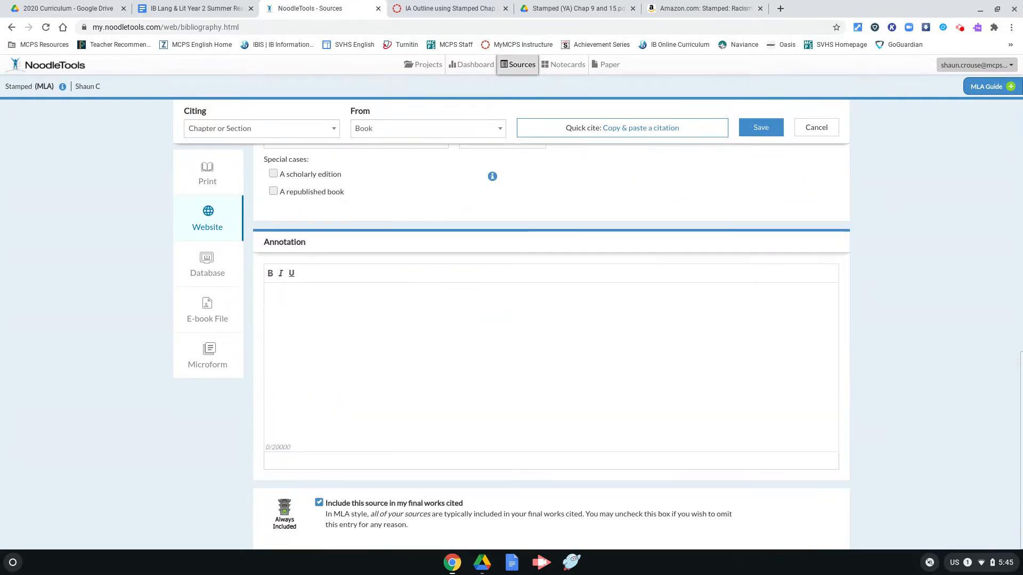
{"action": "scroll", "coordinate": [867, 426], "scroll_direction": "up", "scroll_amount": 15}
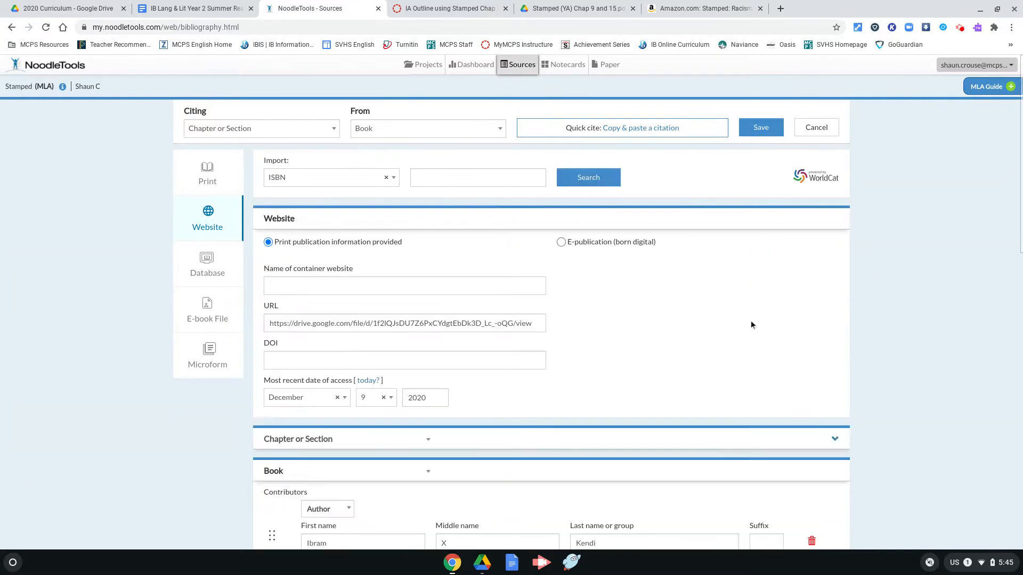
{"action": "left_click", "coordinate": [765, 131]}
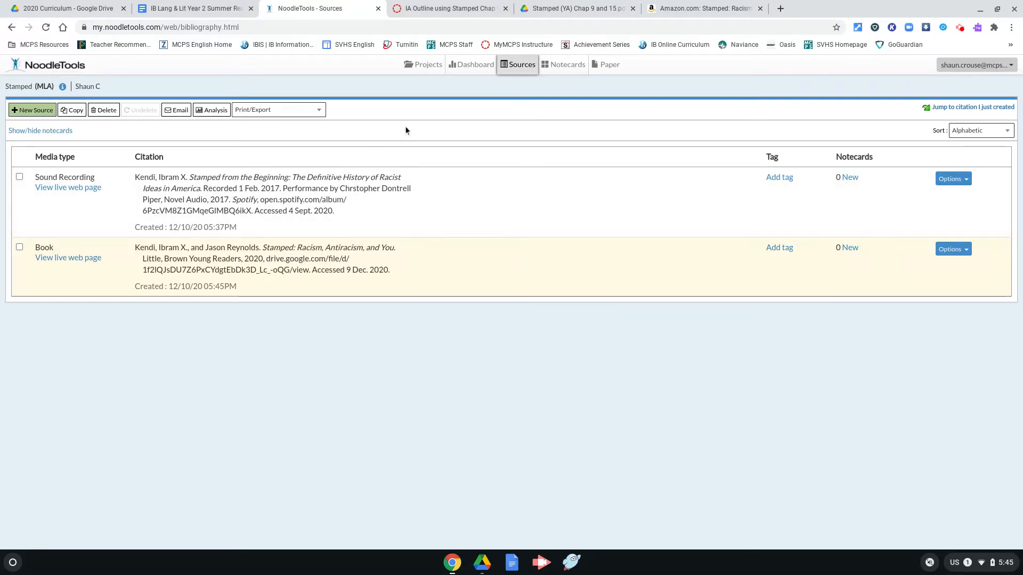
- Export the project's source list to Google Docs as a Works Cited document
{"action": "left_click", "coordinate": [297, 112]}
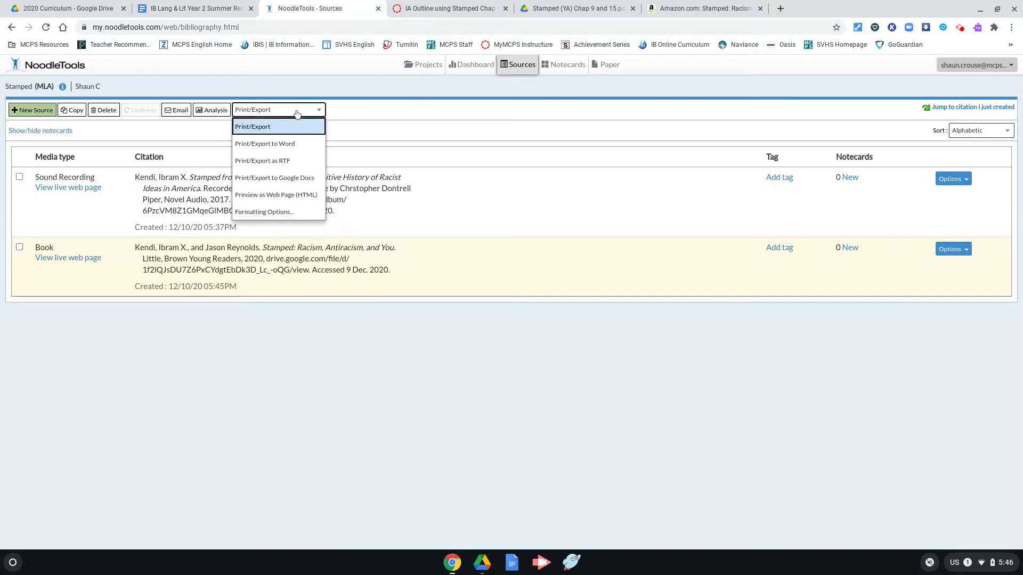
{"action": "left_click", "coordinate": [289, 179]}
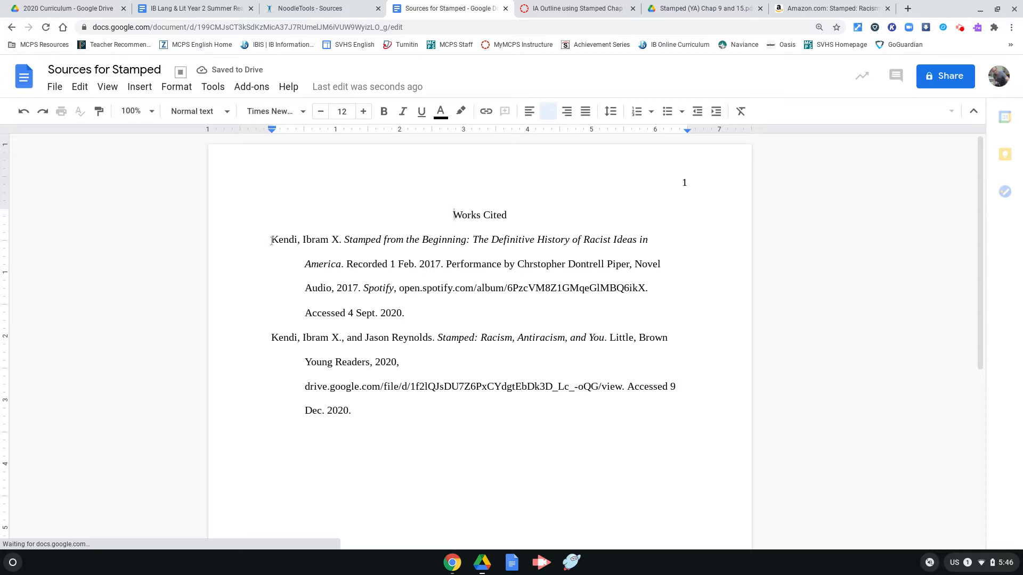
- Examine the two exported Works Cited entries in the Google Docs document, highlighting each full citation in turn
{"action": "left_click_drag", "start_coordinate": [271, 239], "coordinate": [421, 252]}
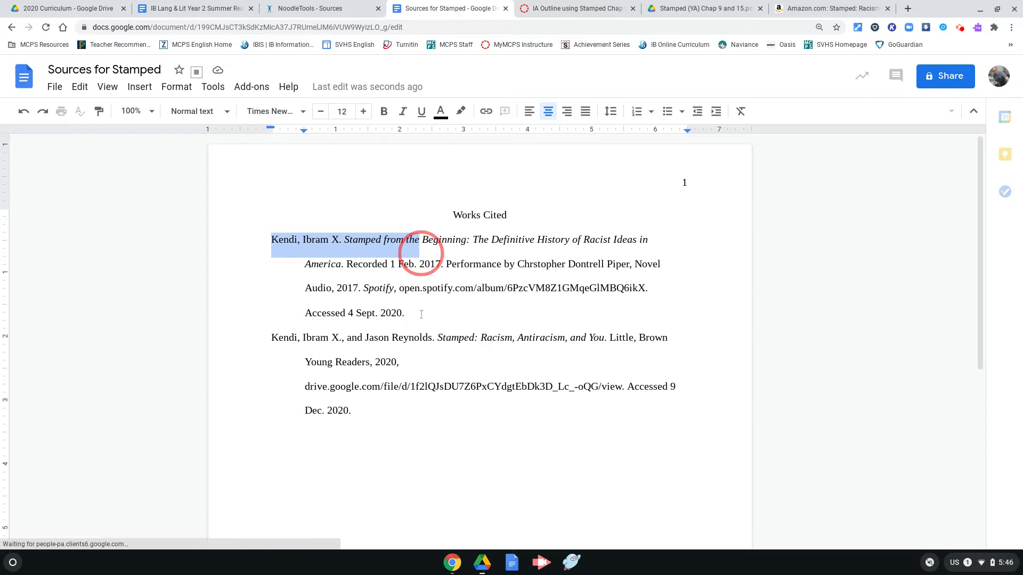
{"action": "left_click_drag", "start_coordinate": [421, 315], "coordinate": [423, 314]}
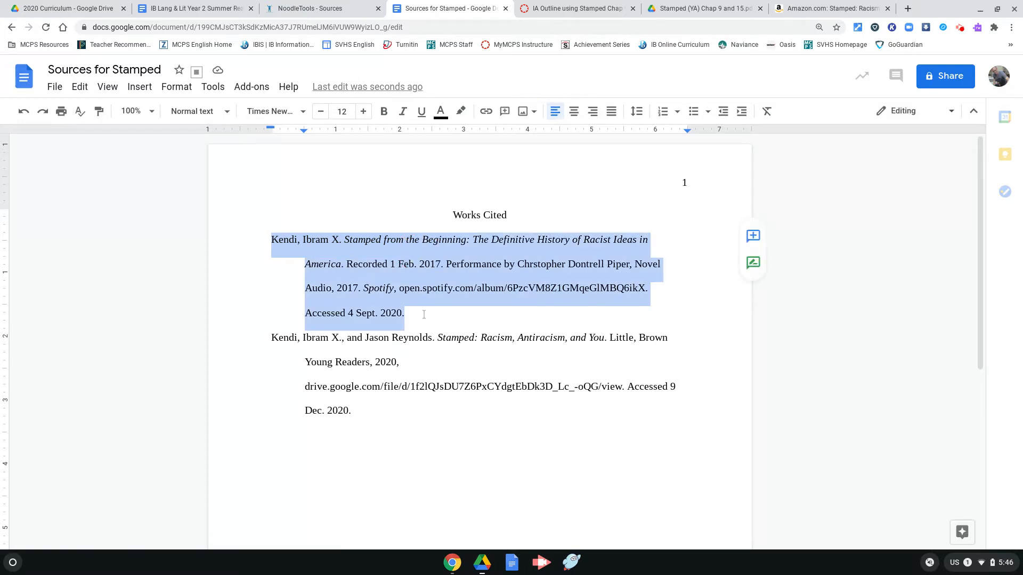
{"action": "left_click", "coordinate": [422, 315]}
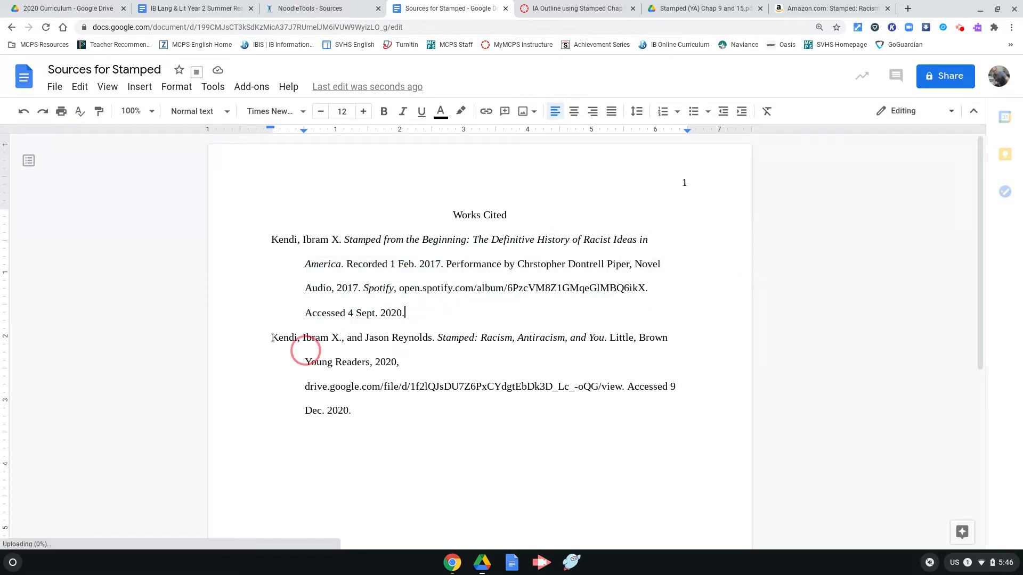
{"action": "left_click_drag", "start_coordinate": [274, 338], "coordinate": [357, 408]}
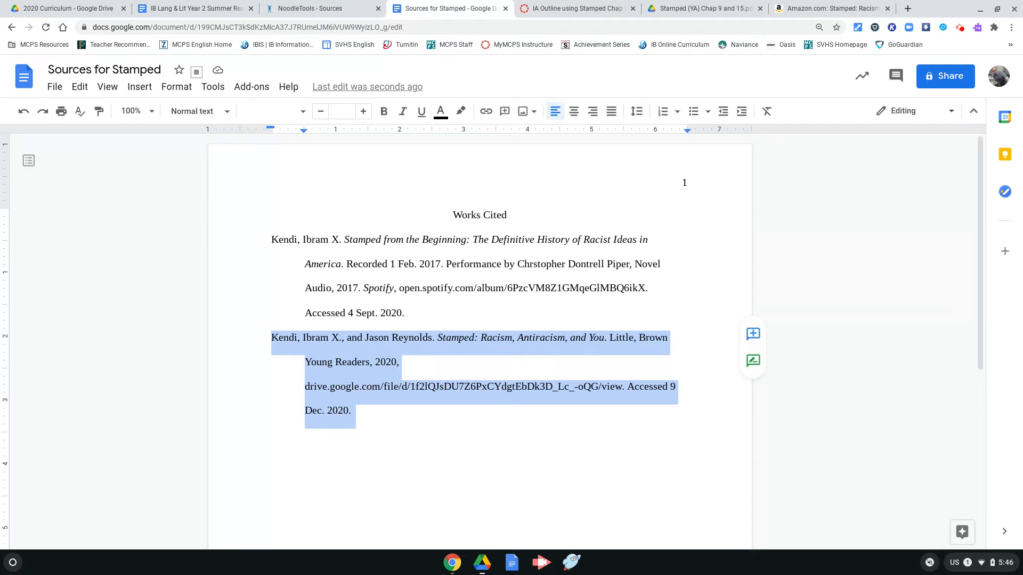
{"action": "left_click", "coordinate": [354, 412]}
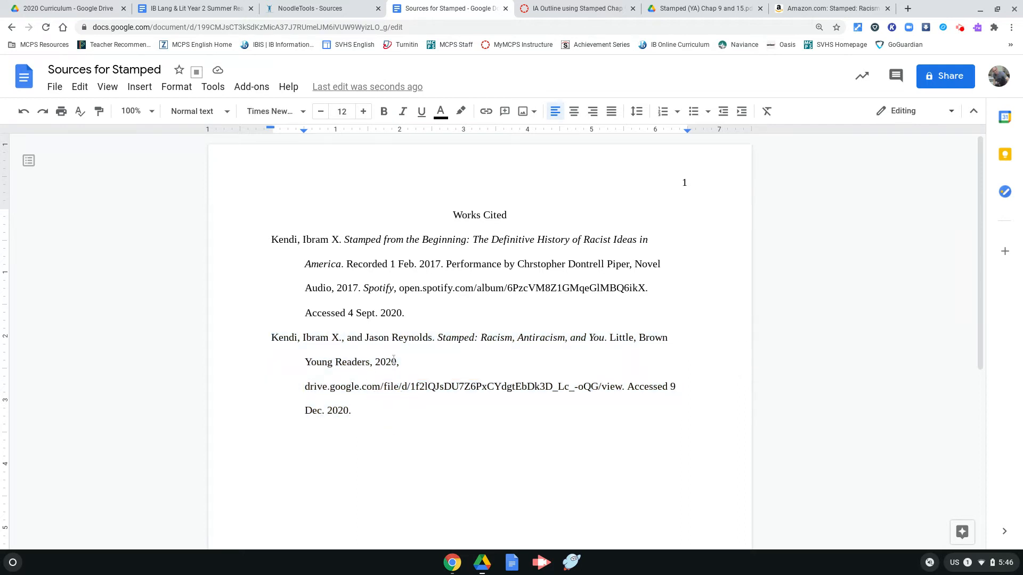